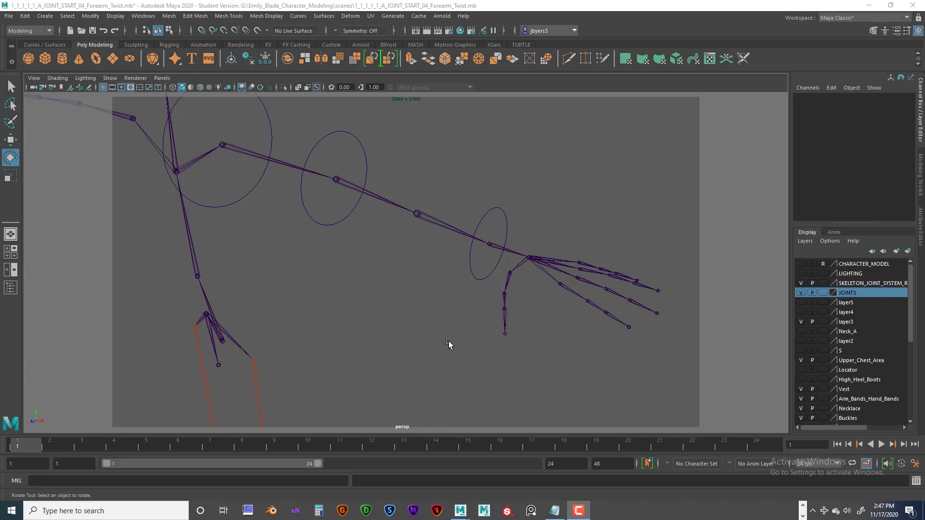
Select the circular control curve at the left wrist and examine its name.
left_click(502, 208)
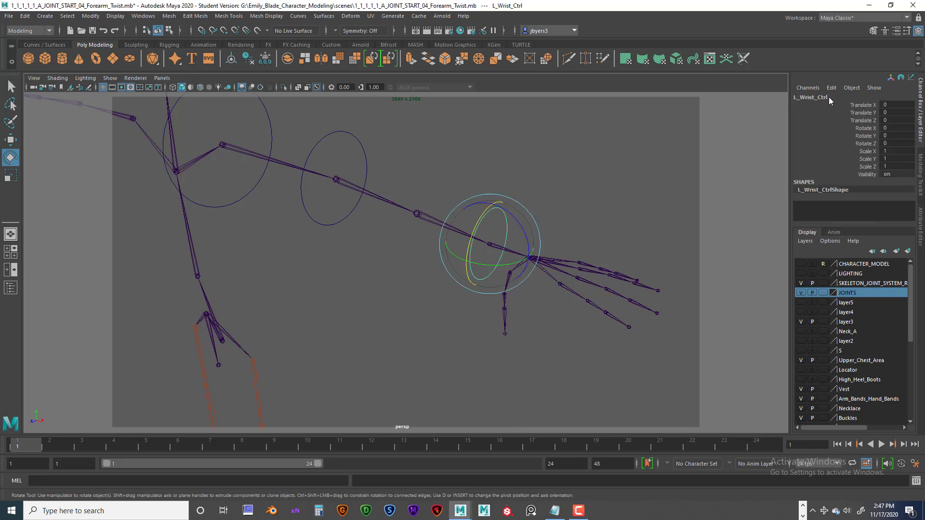
left_click_drag(833, 97, 783, 99)
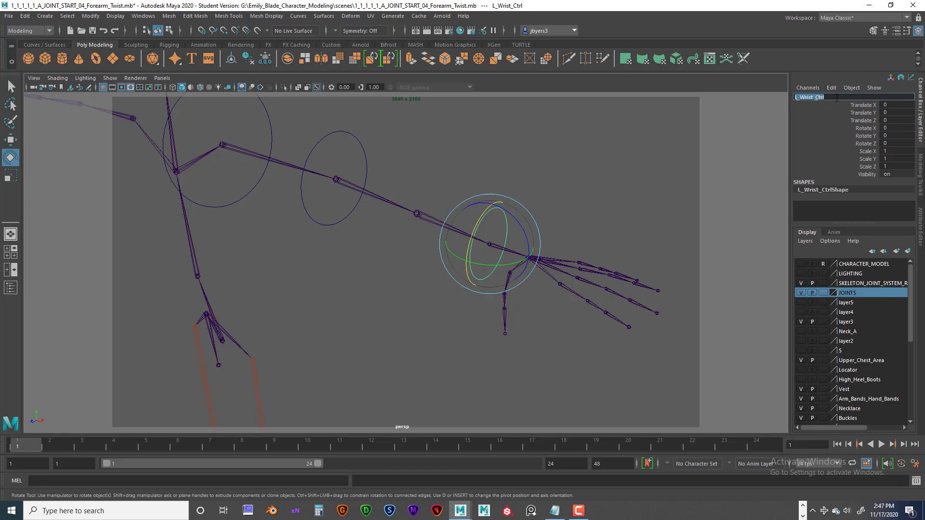
left_click(635, 145)
left_click(504, 221)
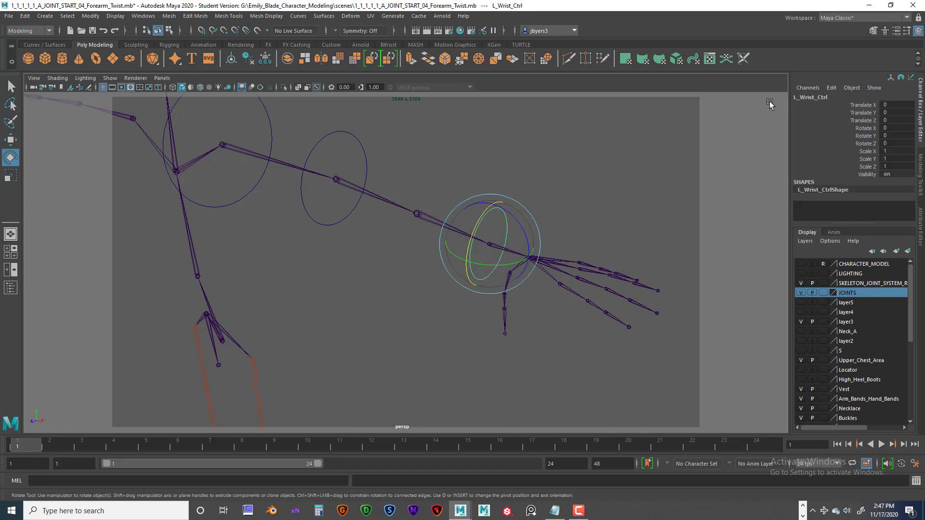
double_click(831, 97)
left_click_drag(825, 97, 793, 98)
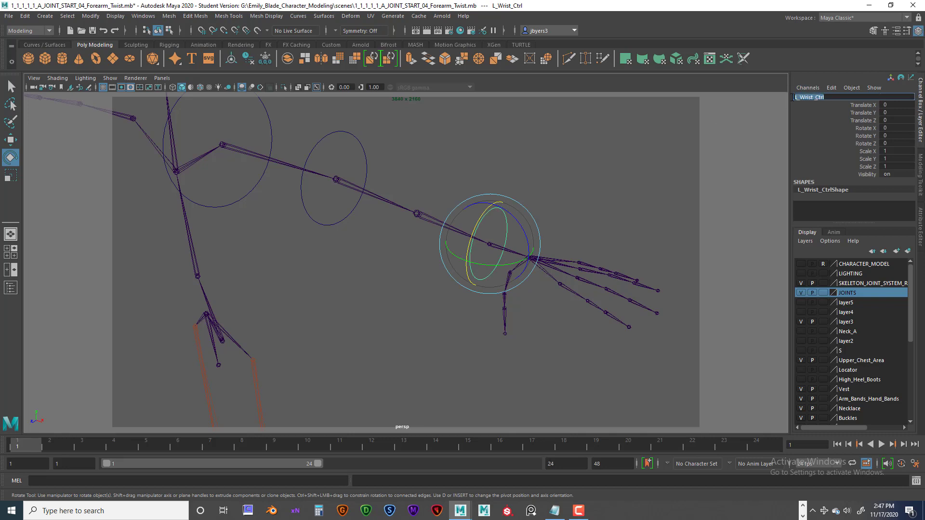
left_click(556, 212)
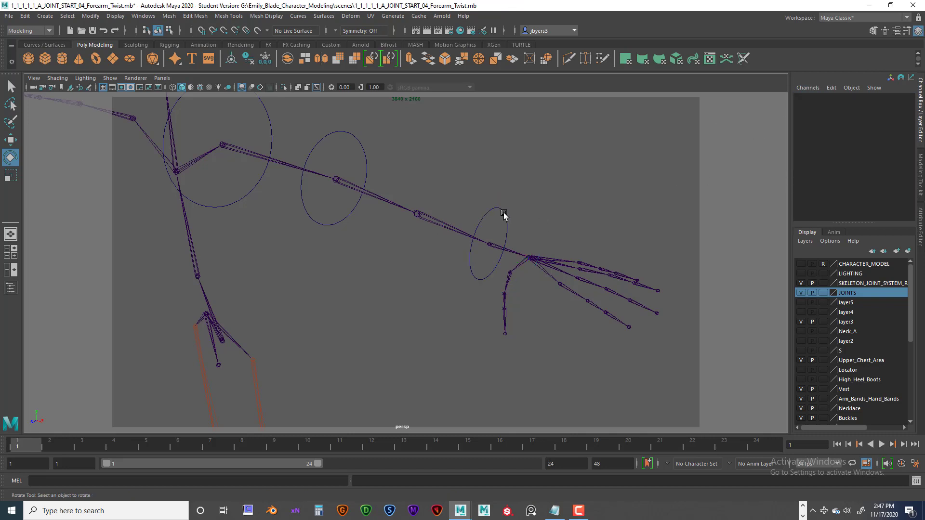
left_click(504, 215)
left_click(586, 206)
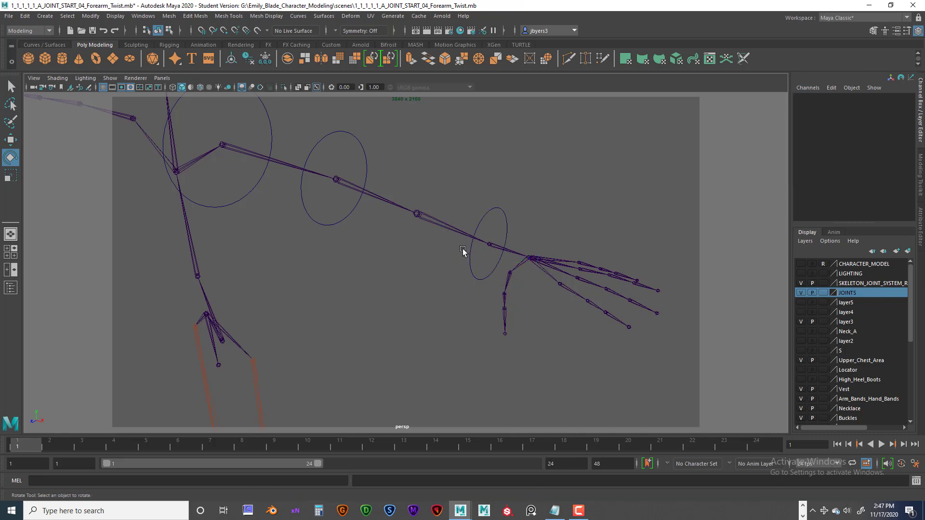
Select the left forearm joint and the wrist control in turn to compare their names.
left_click(501, 208)
left_click(424, 218)
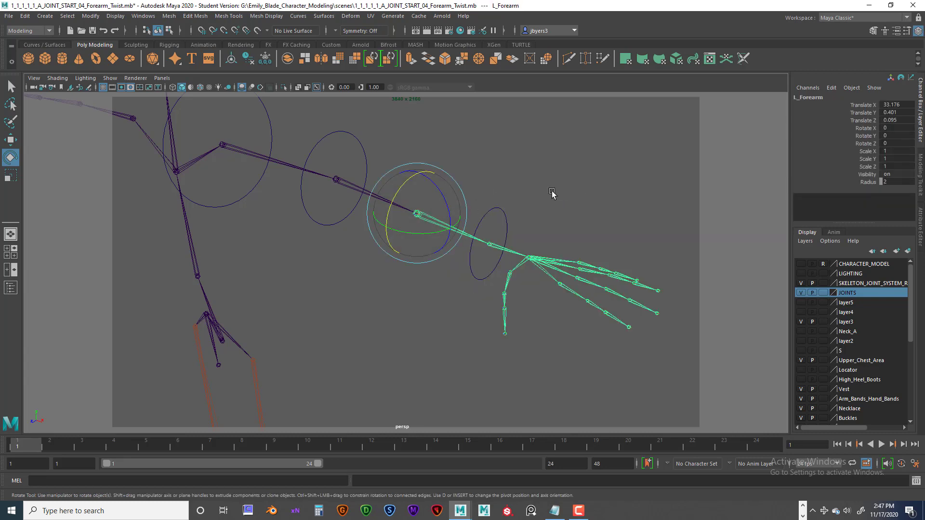
left_click(524, 200)
left_click(499, 210)
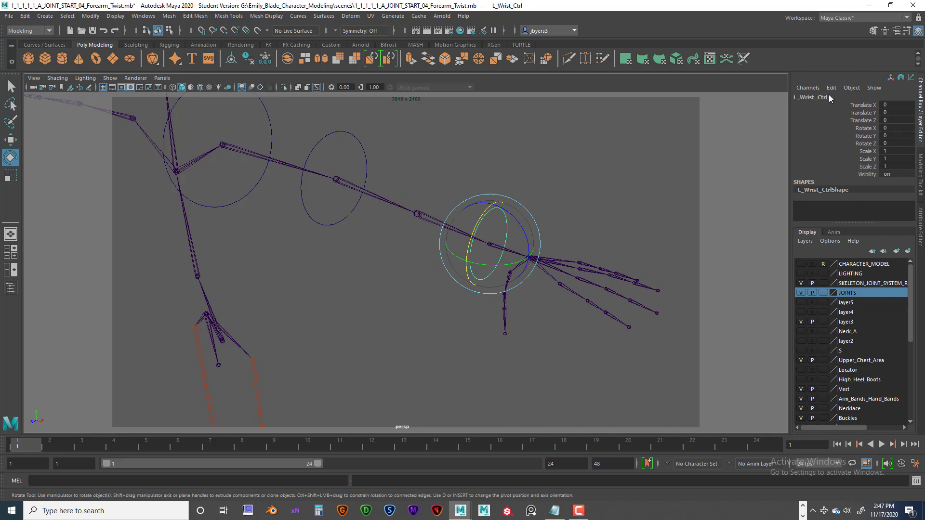
left_click(544, 205)
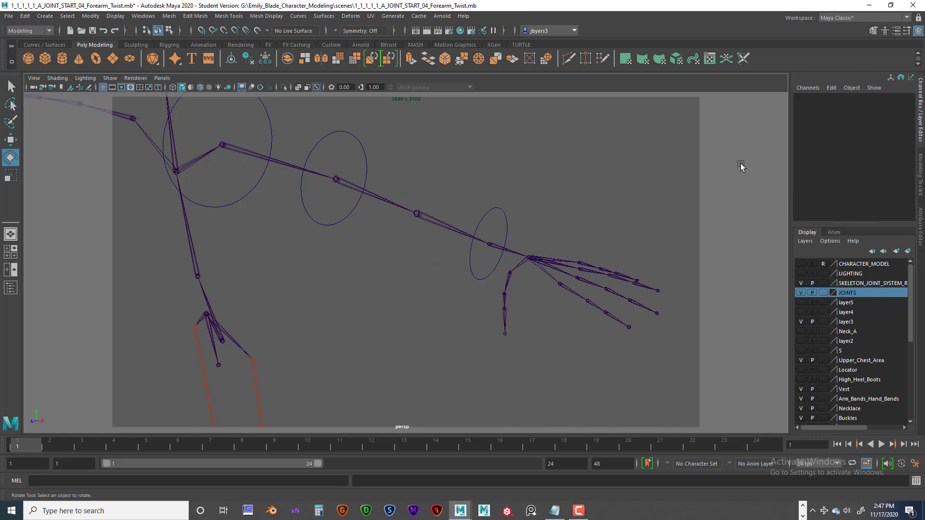
left_click(496, 218)
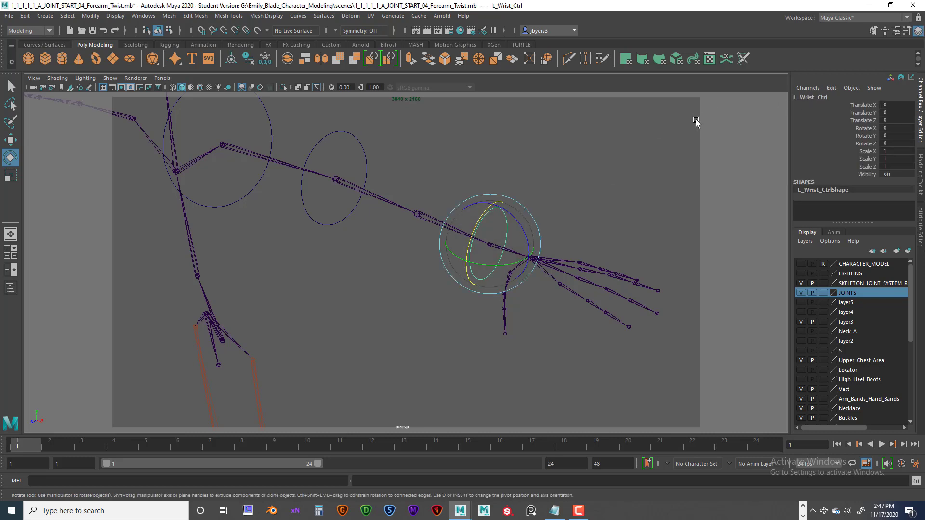
left_click(429, 219)
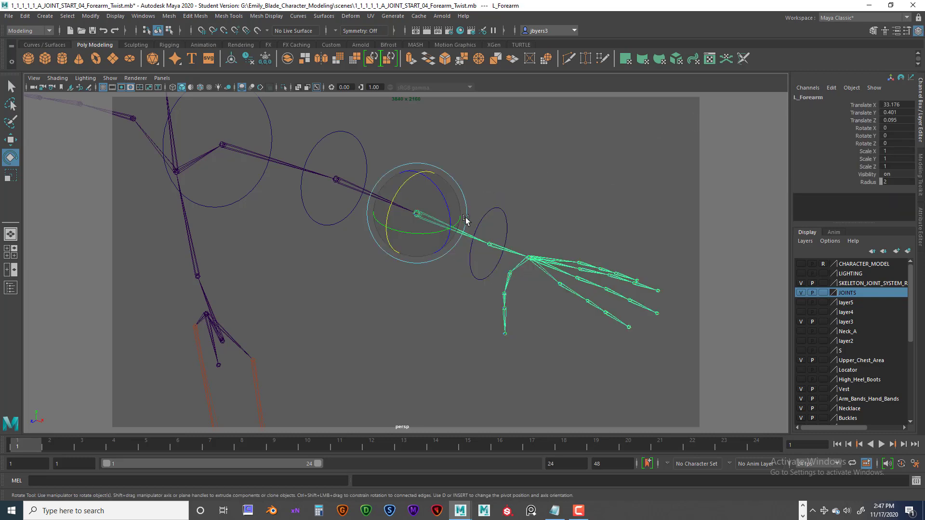
left_click(529, 182)
left_click(428, 216)
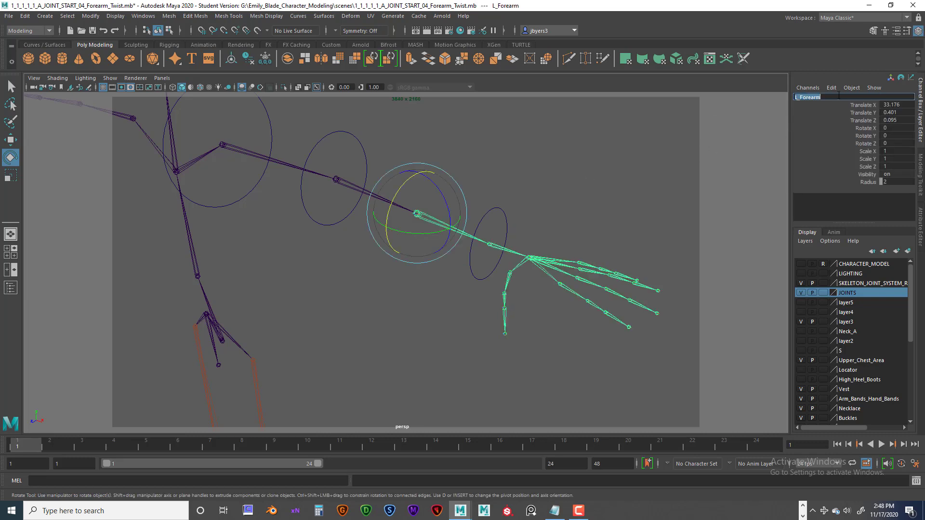
left_click(586, 158)
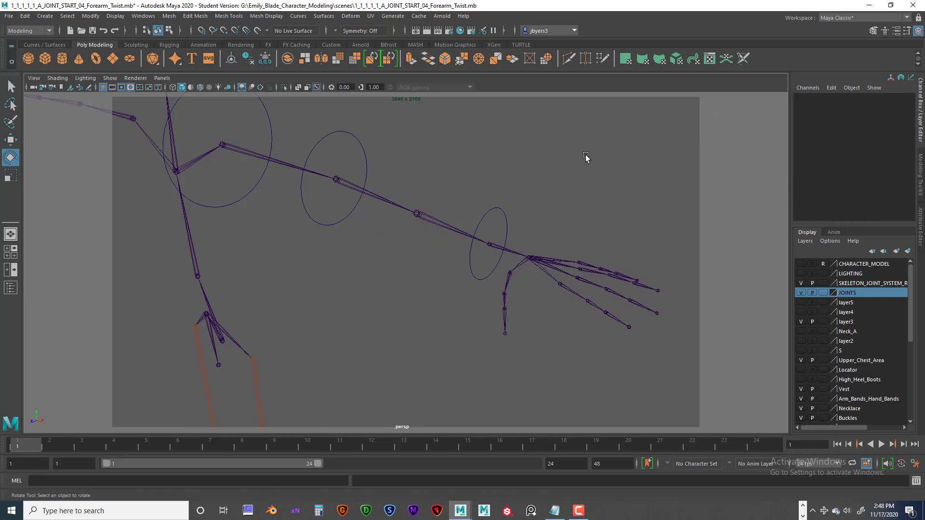
left_click(498, 209)
left_click(573, 192)
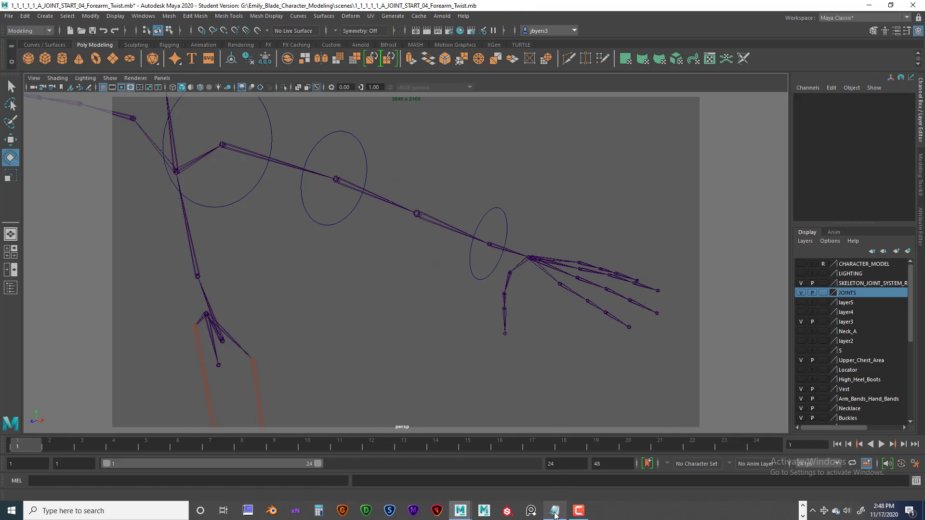
Copy the left wrist control's name, L_Wrist_Ctrl.
left_click(500, 211)
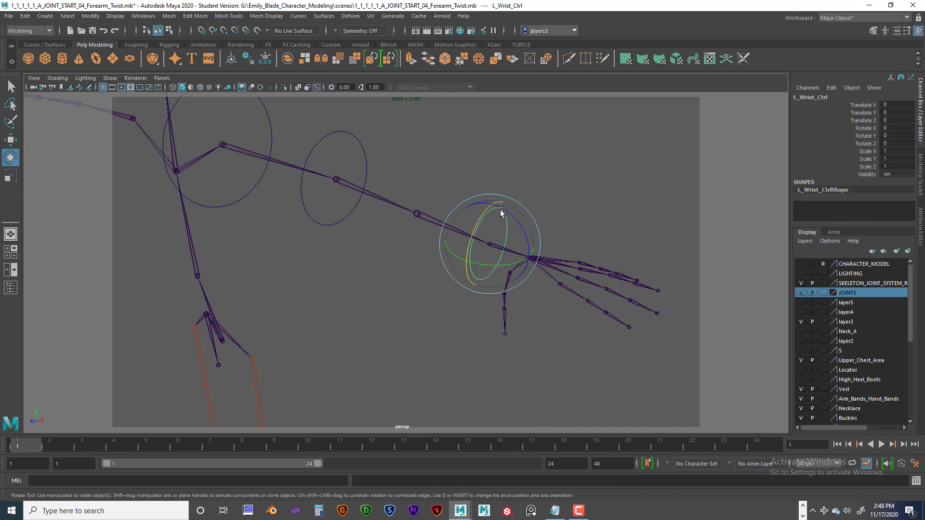
double_click(830, 98)
key("ctrl+c")
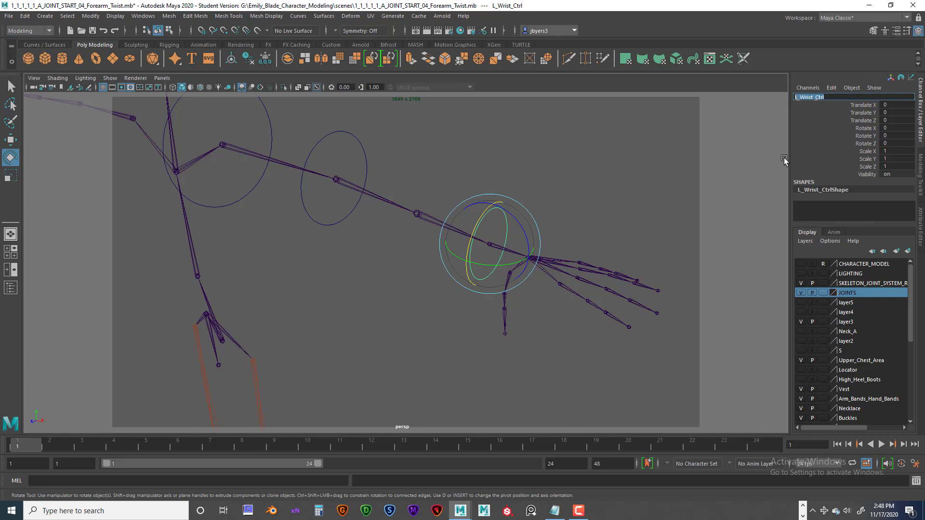
left_click(467, 376)
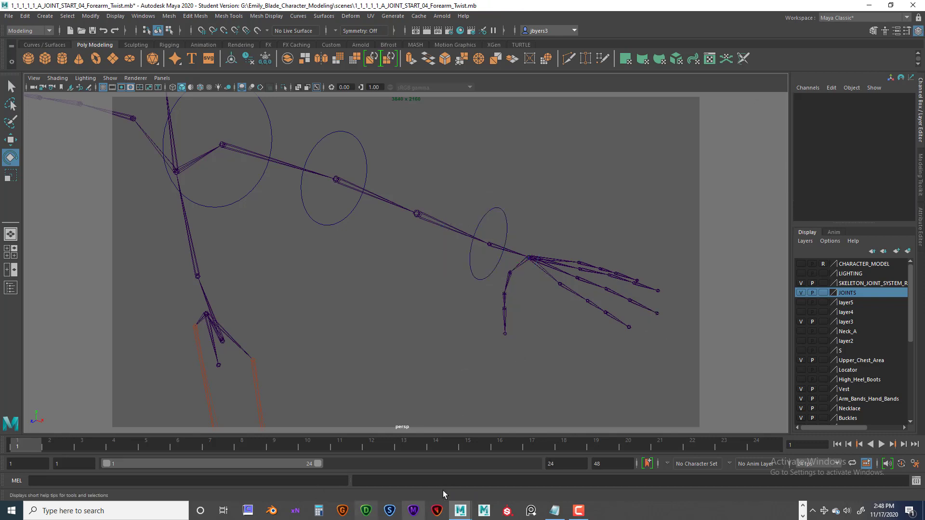
Switch to the Forearm Twist Expression file in Notepad and paste L_Wrist_Ctrl on its own line above the existing expression.
left_click(558, 515)
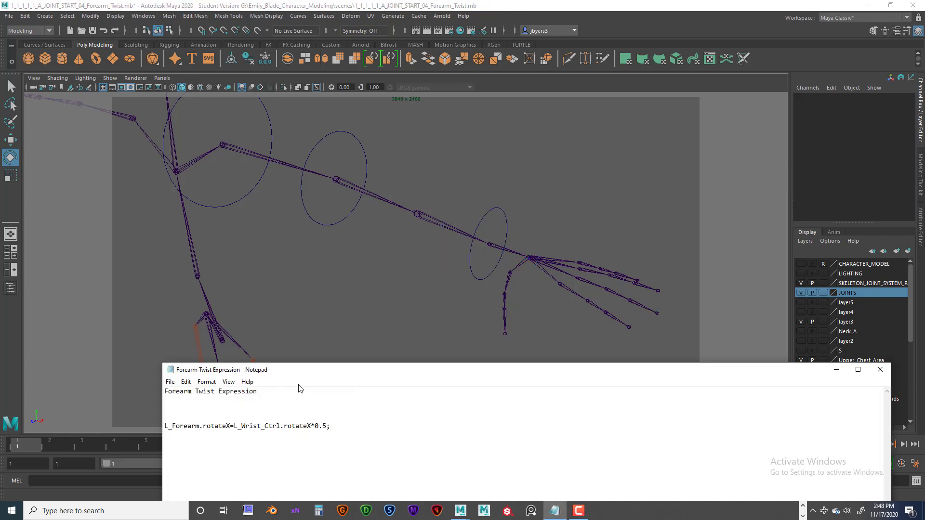
left_click_drag(298, 363, 296, 210)
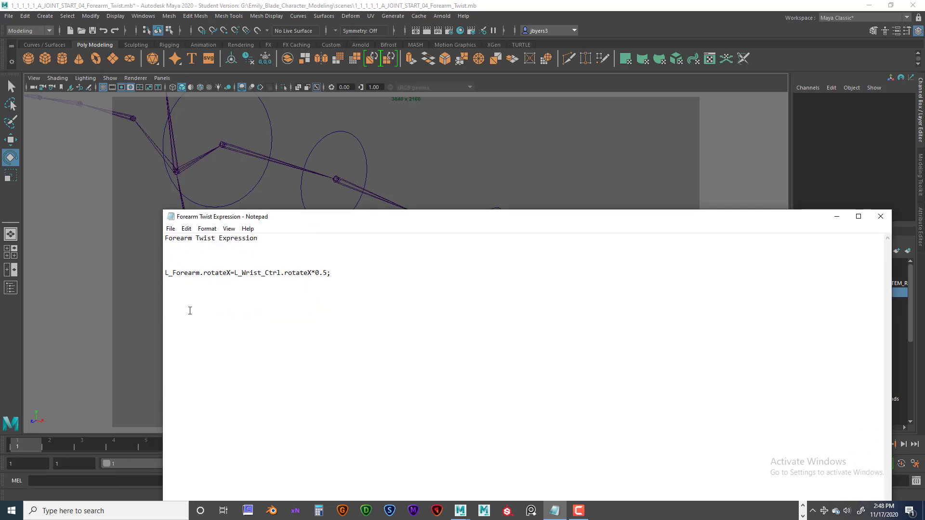
left_click(174, 251)
key("Return")
key("Return")
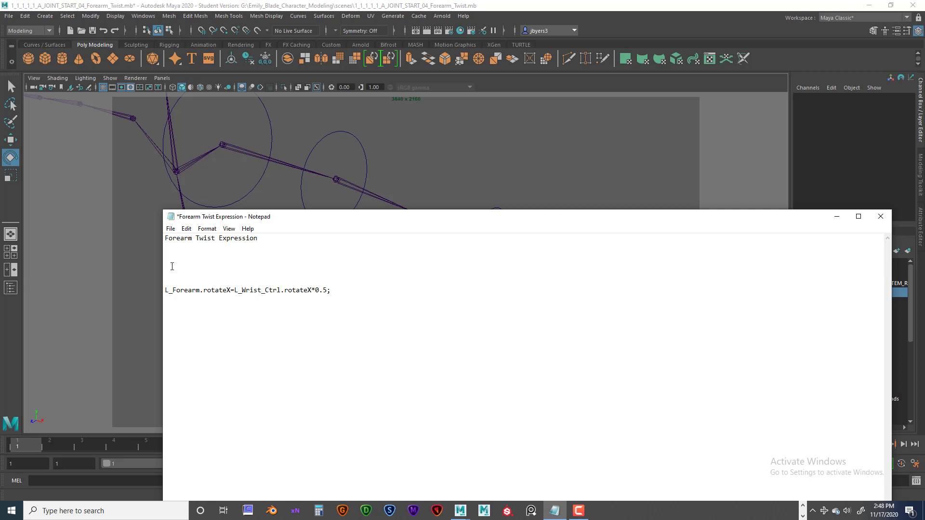
key("ctrl+v")
left_click(178, 252)
key("Return")
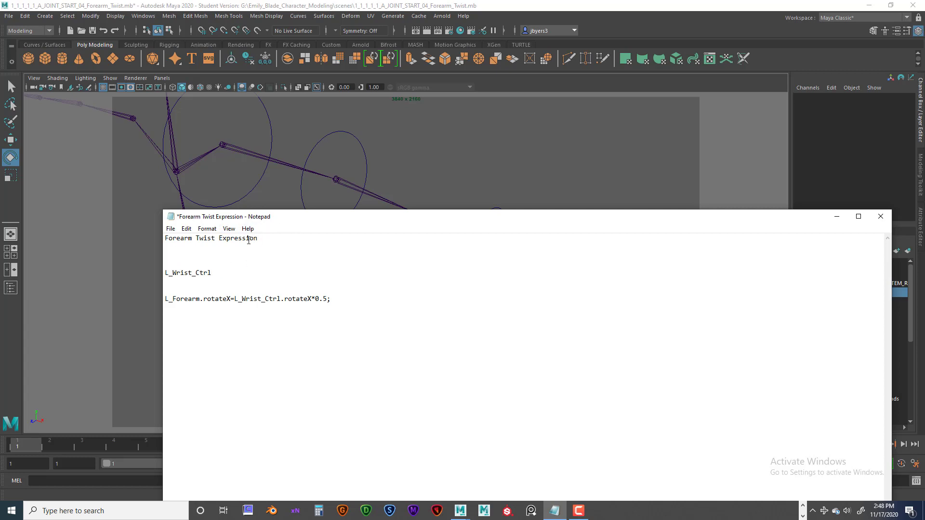
Copy the forearm joint's name, L_Forearm, from Maya and paste it in the Notepad file above the L_Wrist_Ctrl line.
left_click(174, 257)
left_click_drag(308, 215, 292, 324)
left_click(435, 222)
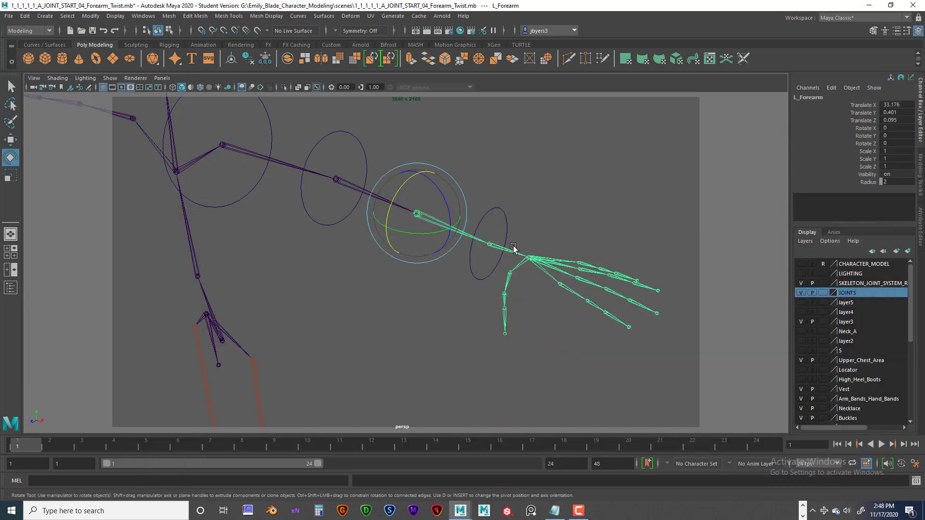
double_click(829, 98)
key("ctrl+c")
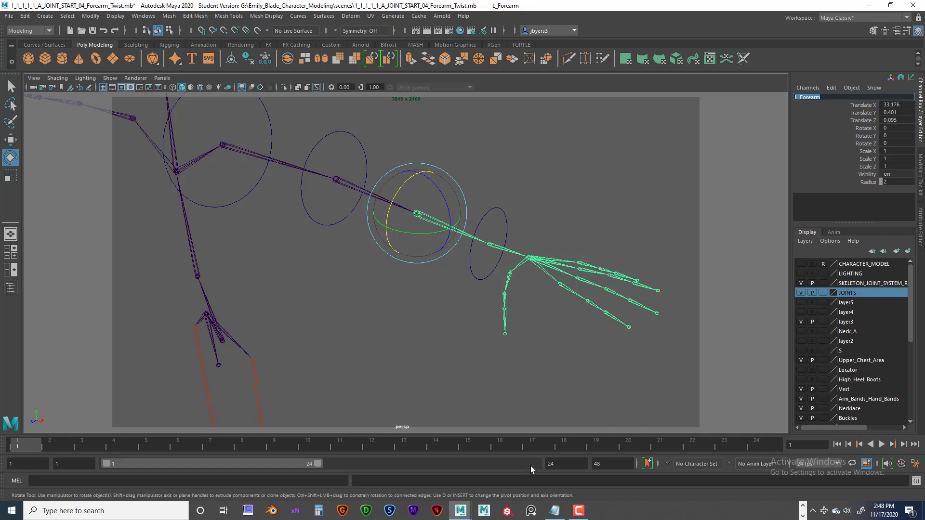
left_click(555, 512)
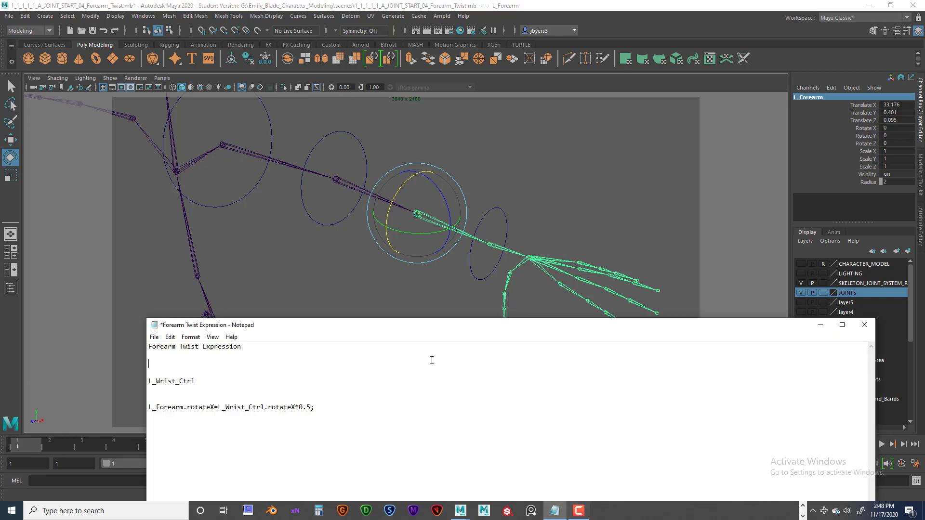
left_click(215, 365)
key("ctrl+v")
left_click_drag(313, 324, 339, 144)
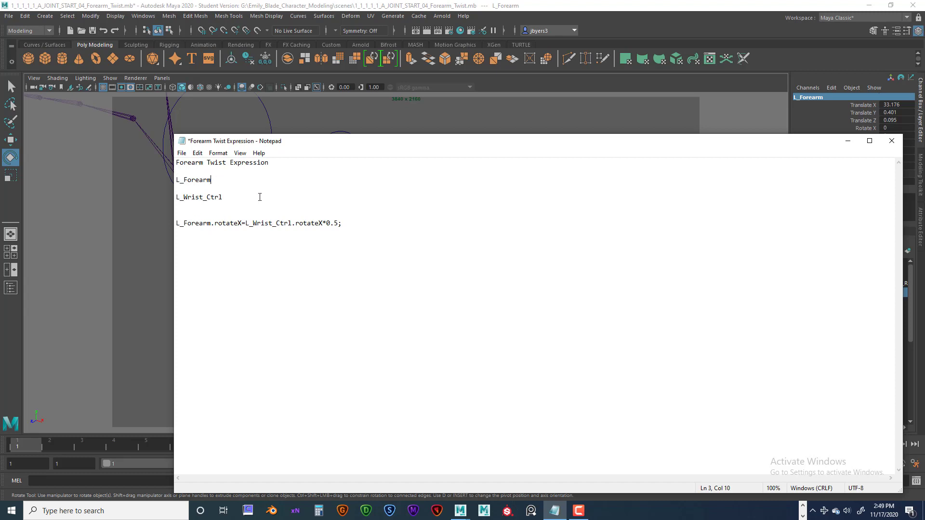
Extend the L_Forearm line to L_Forearm.rotateX= and join L_Wrist_Ctrl directly after the equals sign.
type(".rotateX")
key("Down")
key("Down")
key("Return")
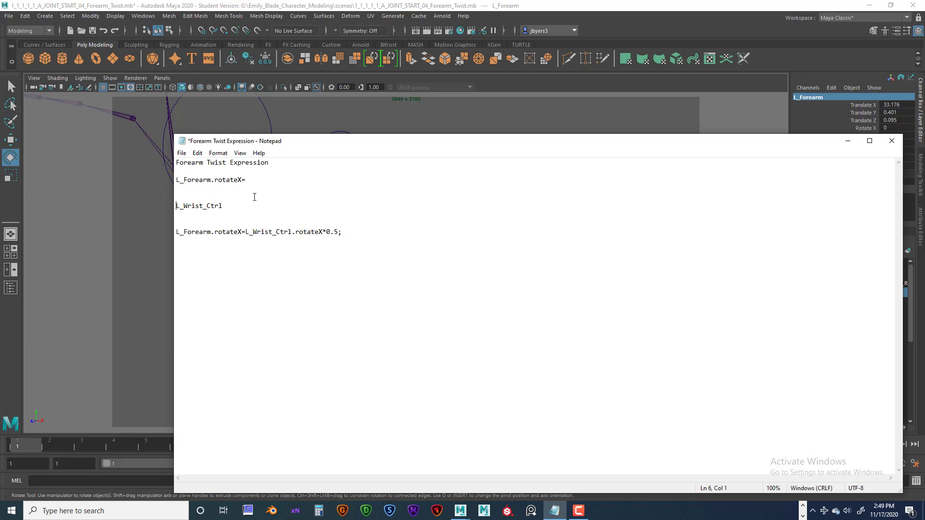
key("BackSpace")
key("BackSpace")
key("BackSpace")
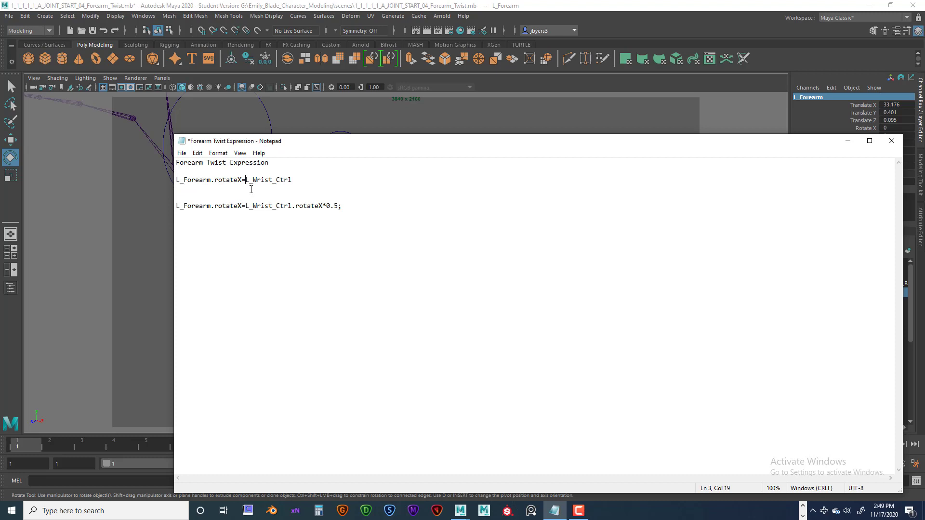
Append .rotateX*0.5; after L_Wrist_Ctrl so the line reads L_Forearm.rotateX=L_Wrist_Ctrl.rotateX*0.5;, and compare it with the reference line below.
left_click(295, 179)
type(".rotateX")
type("*0.5")
type(";")
left_click_drag(177, 206, 176, 179)
left_click(355, 197)
Copy the newly written line L_Forearm.rotateX=L_Wrist_Ctrl.rotateX*0.5; from the Notepad file.
left_click_drag(310, 140, 208, 283)
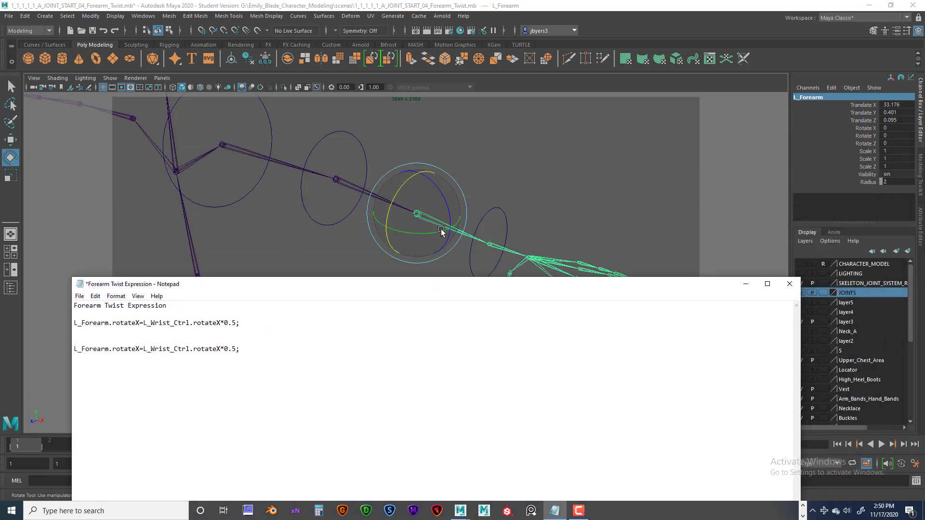
left_click(512, 207)
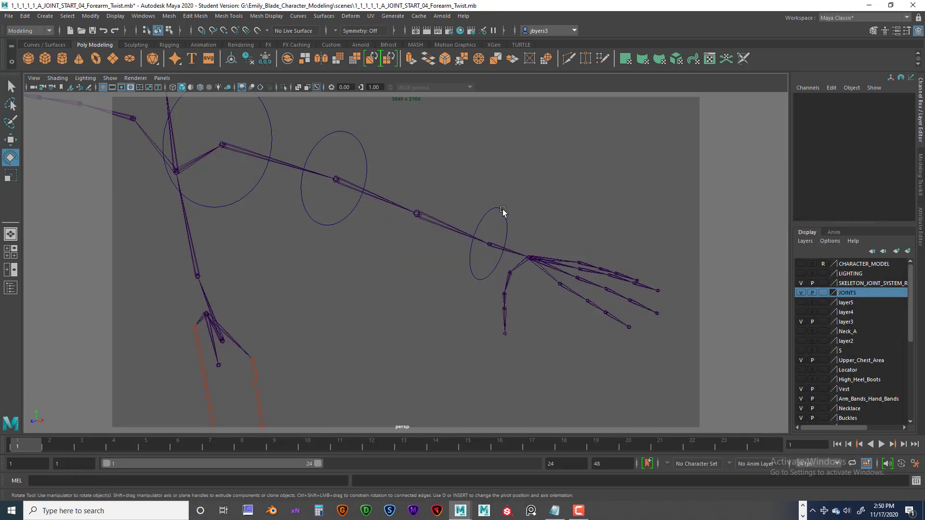
left_click(503, 211)
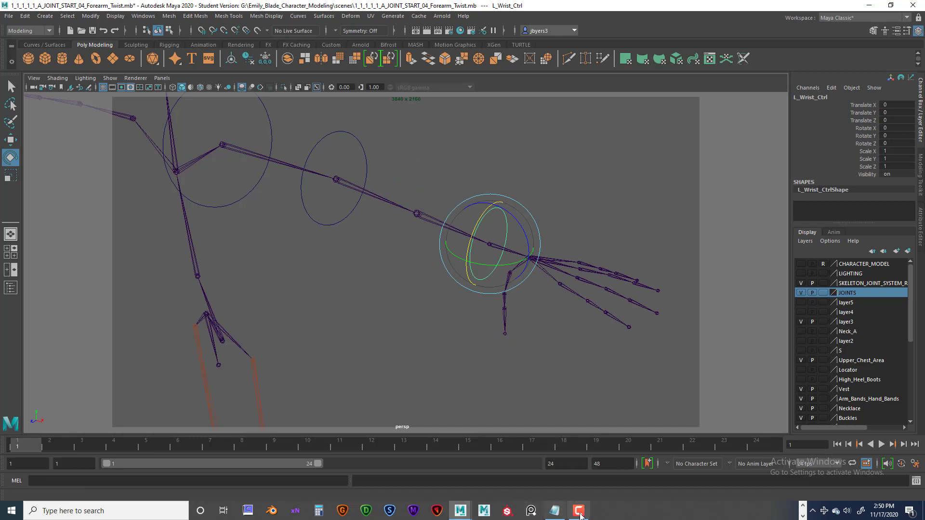
left_click(554, 510)
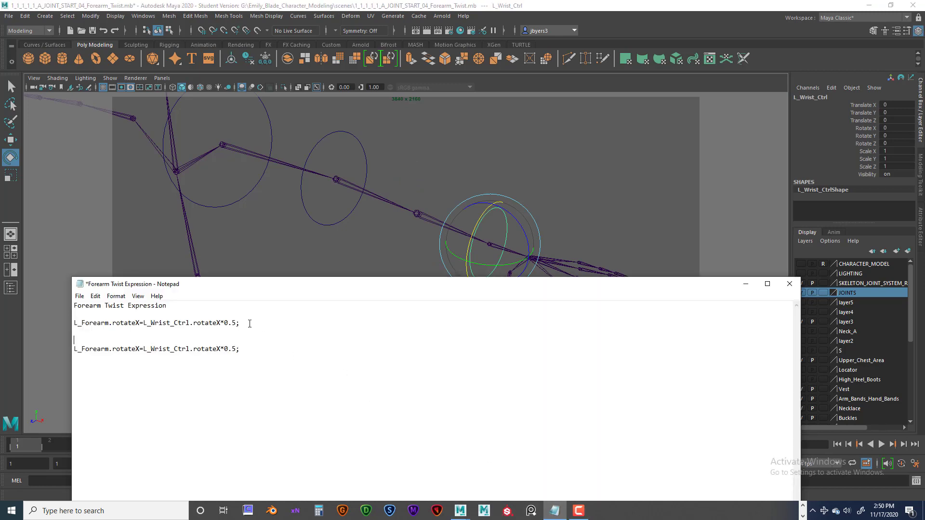
left_click_drag(250, 324, 74, 324)
key("ctrl+c")
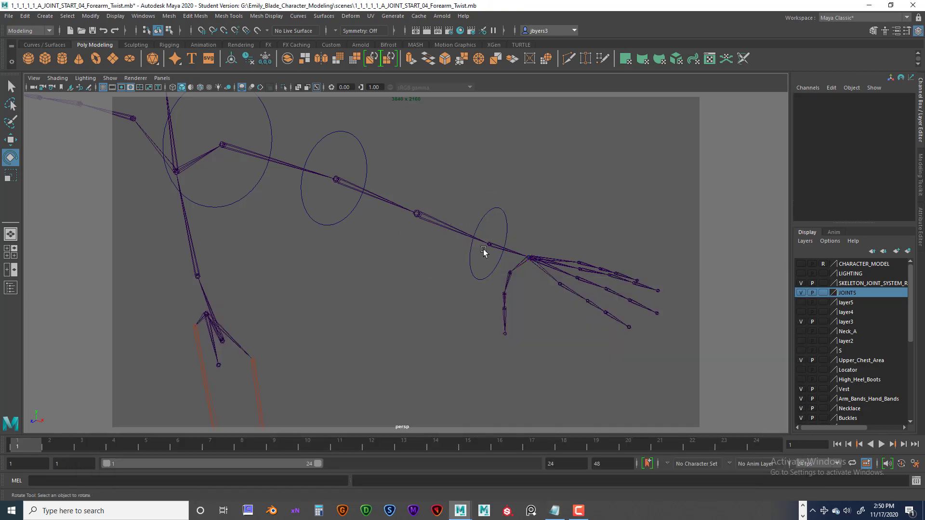
Select the left wrist control curve and open the Expression Editor for it.
left_click(485, 214)
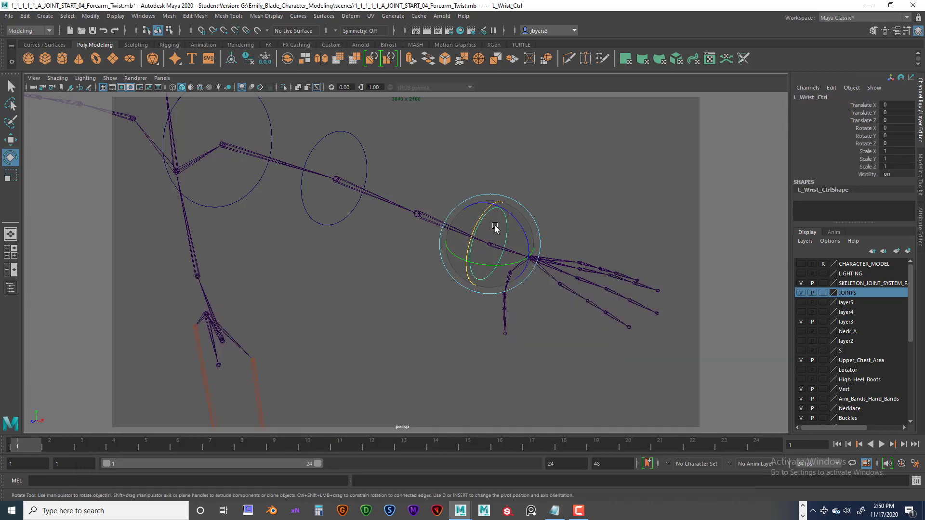
key("q")
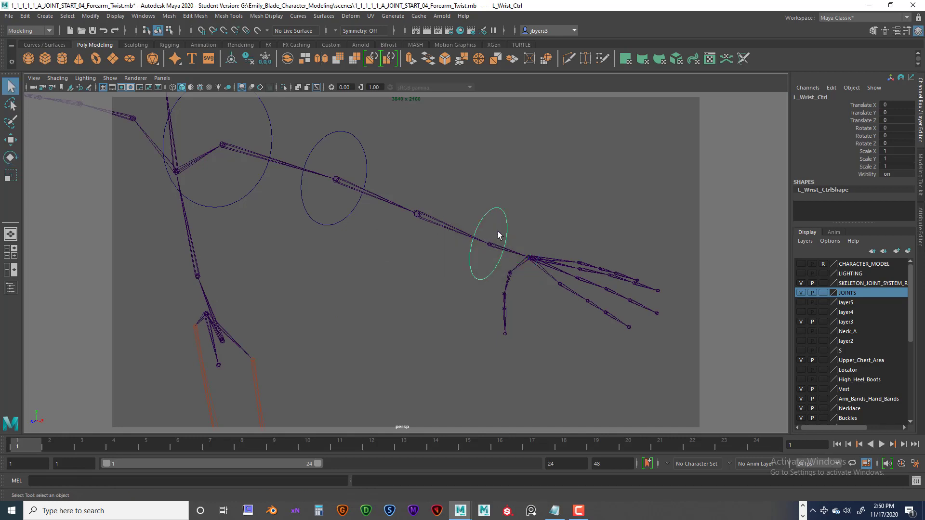
left_click(142, 18)
mouse_move(193, 70)
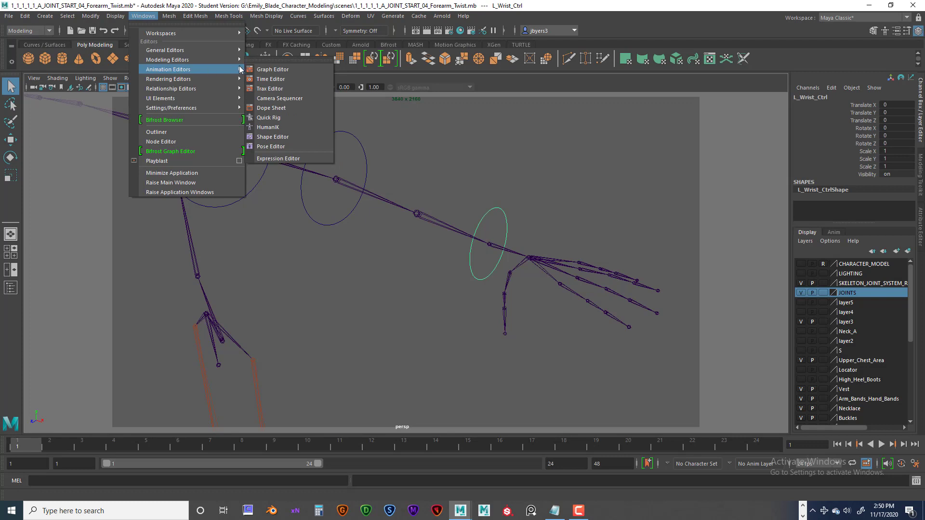
left_click(288, 161)
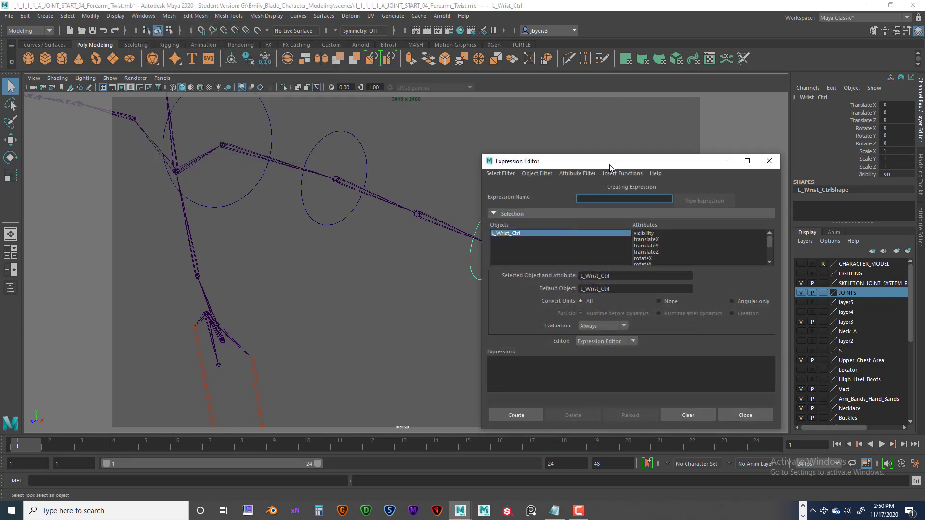
left_click_drag(580, 164, 631, 138)
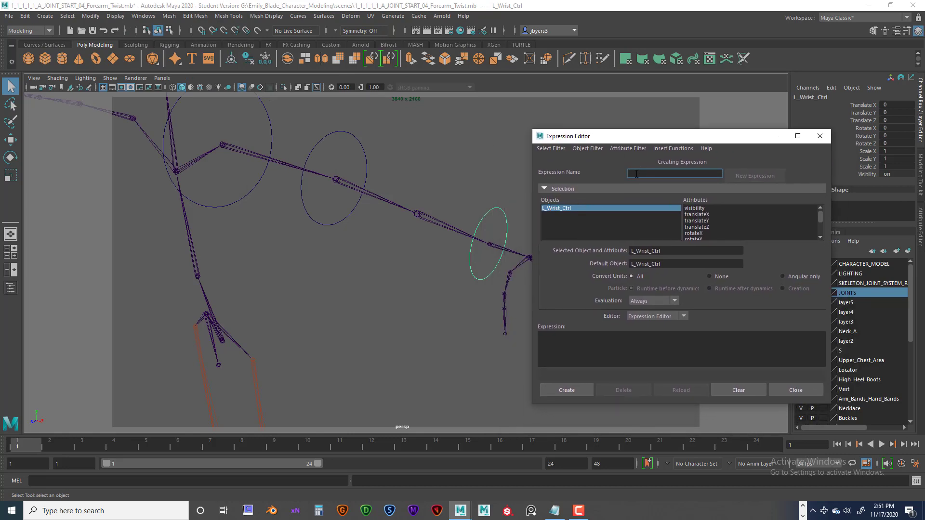
Name the expression L_Arm_Twist, paste L_Forearm.rotateX=L_Wrist_Ctrl.rotateX*0.5; as its text, and create it.
type("L_Arm_Twist")
left_click(562, 351)
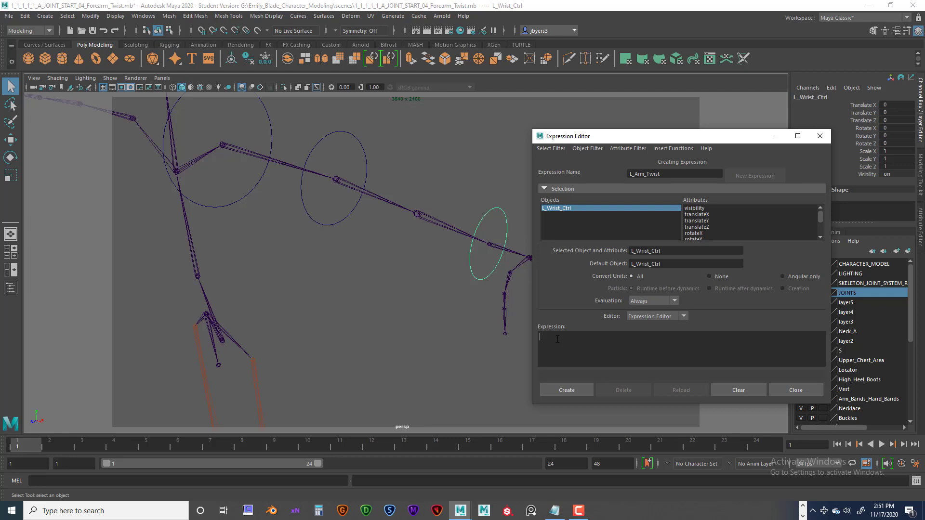
key("ctrl+v")
left_click_drag(622, 135, 690, 99)
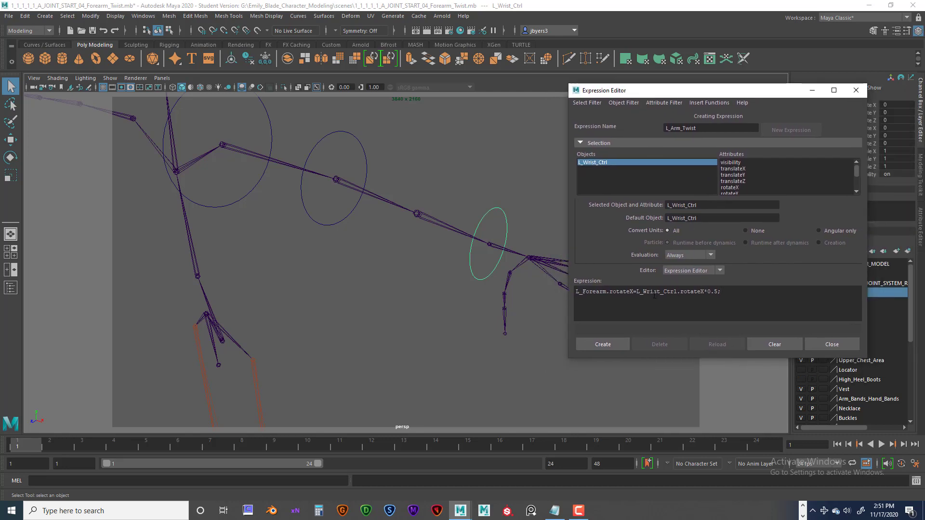
left_click(600, 345)
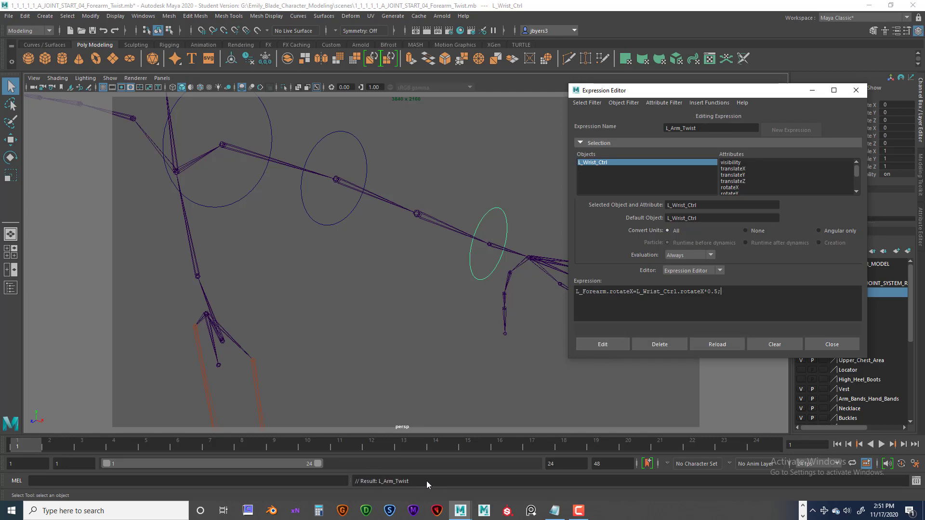
Check the command result line for the new expression and close the Expression Editor.
left_click_drag(426, 481, 398, 485)
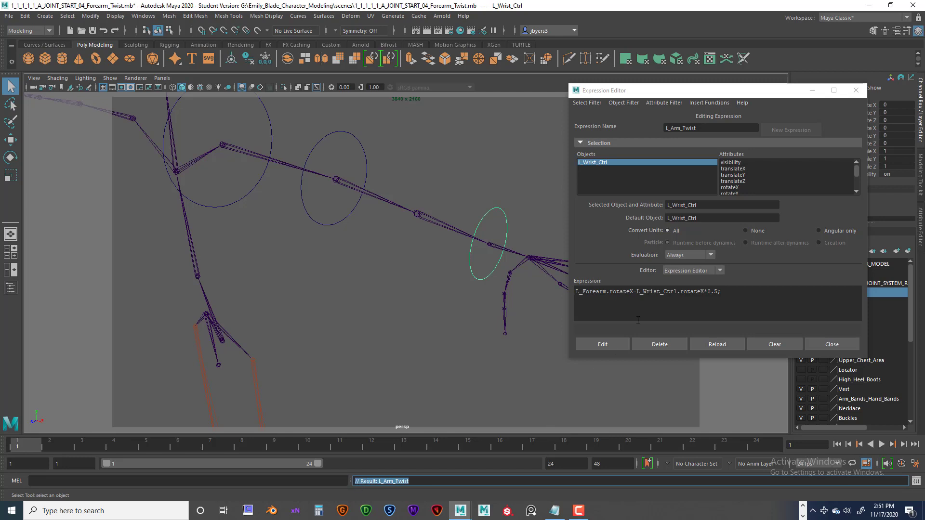
left_click(403, 483)
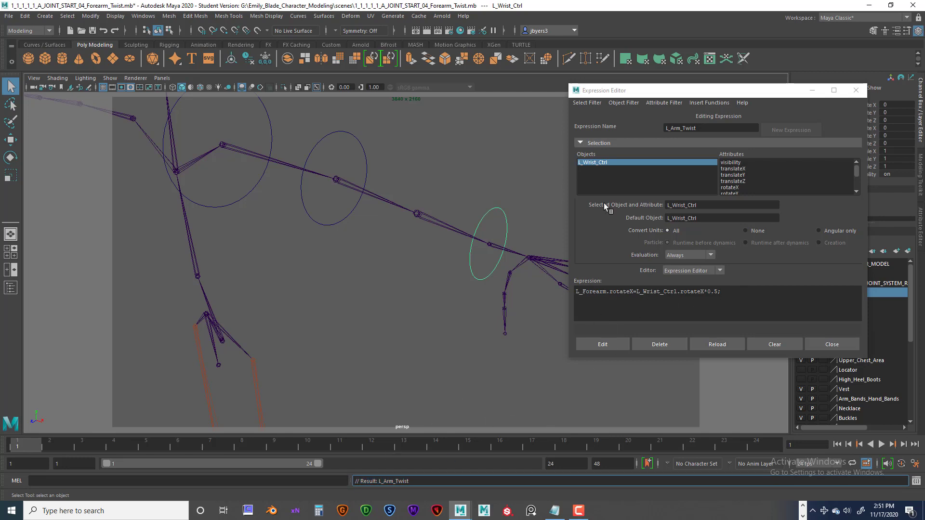
left_click_drag(673, 90, 141, 150)
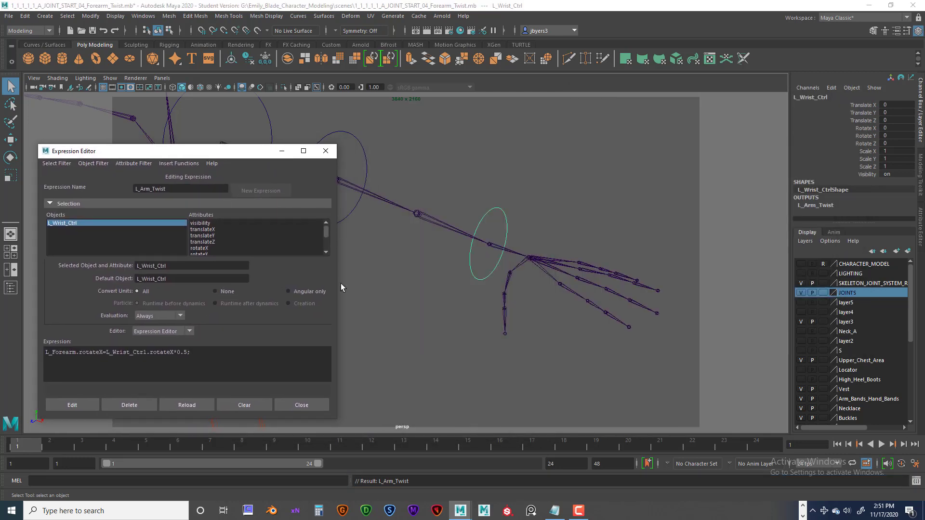
left_click(302, 404)
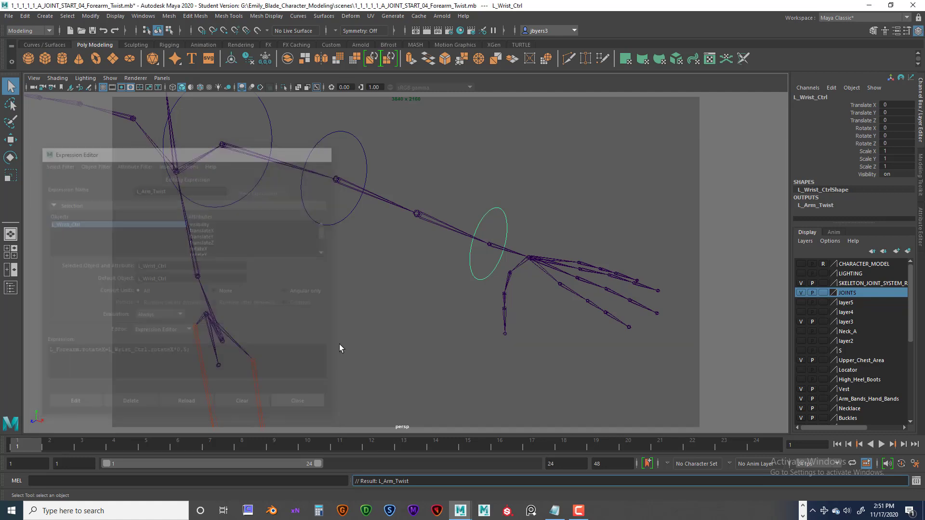
Select the wrist control and the left forearm joint in turn to inspect their channels for the expression connection.
left_click(513, 211)
left_click(501, 210)
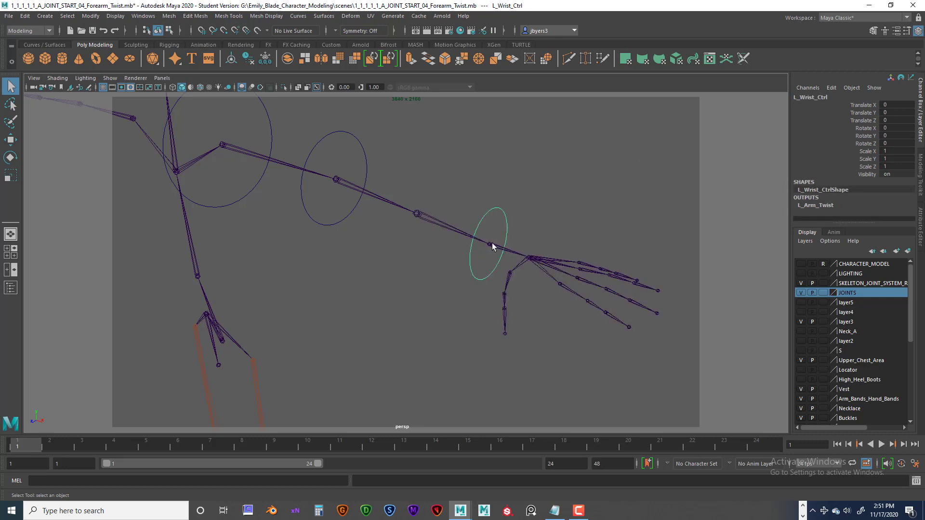
left_click(436, 226)
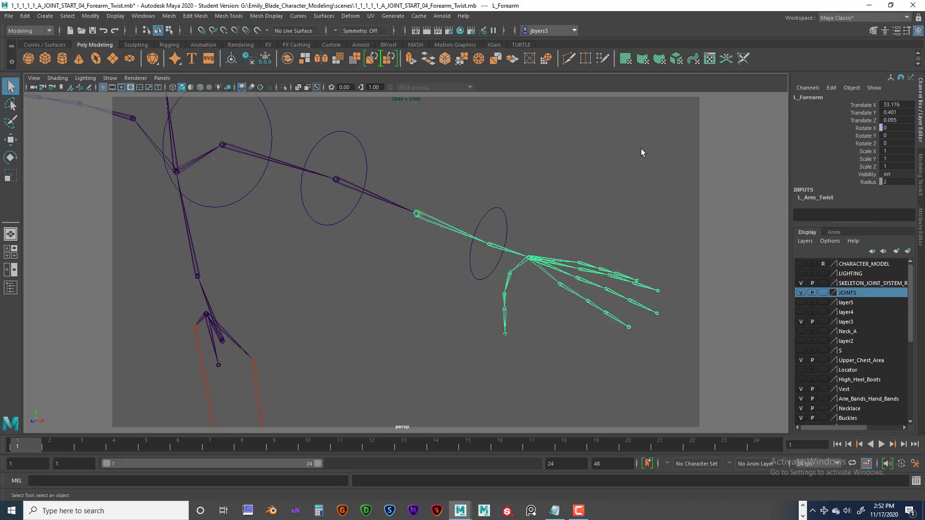
Switch to the Forearm Twist Expression file in Notepad and place its window clear of the forearm joint.
left_click(554, 511)
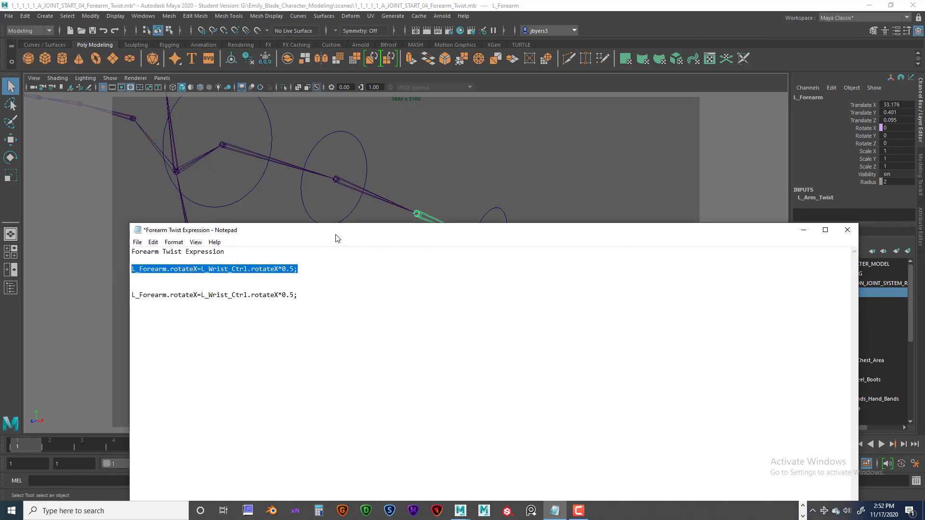
left_click_drag(337, 234, 313, 226)
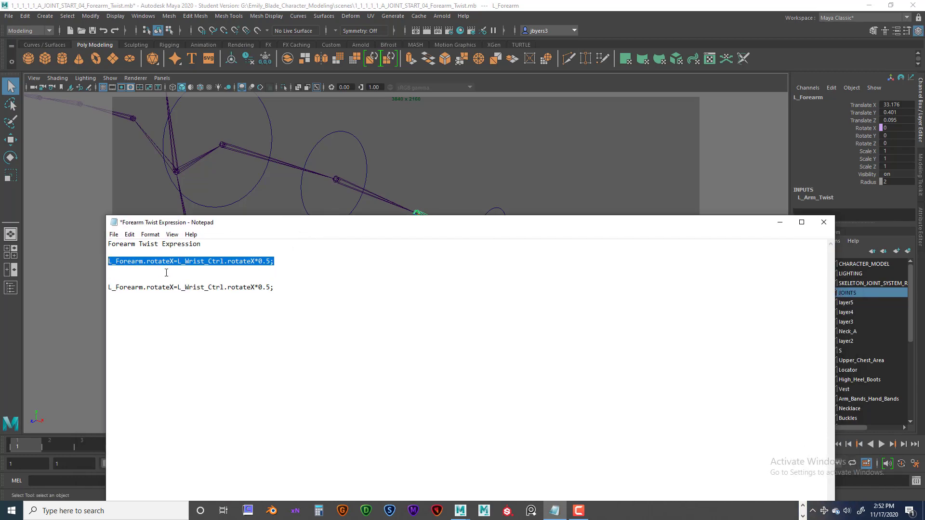
left_click_drag(245, 226, 216, 242)
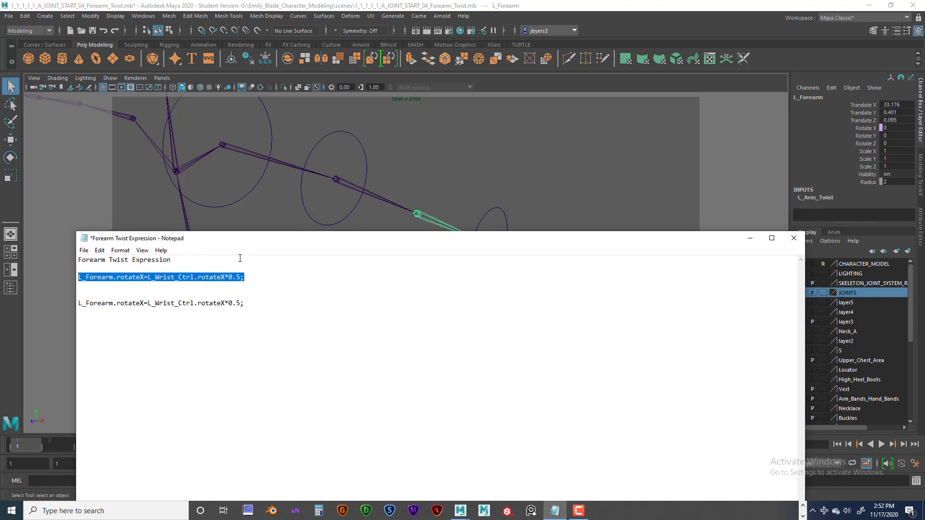
left_click(794, 238)
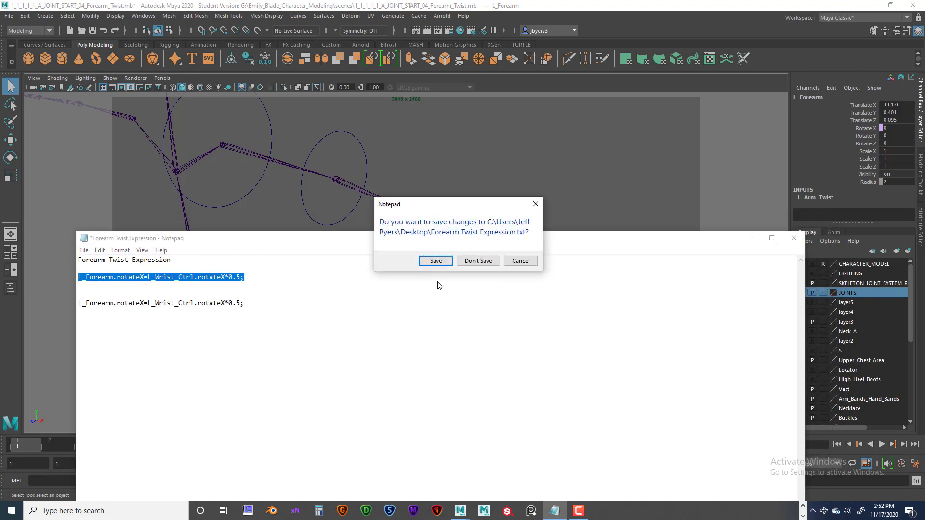
left_click(270, 284)
left_click(535, 204)
Compare the L_Forearm name in the first Notepad expression line with the selected forearm joint in Maya.
left_click_drag(227, 238, 296, 248)
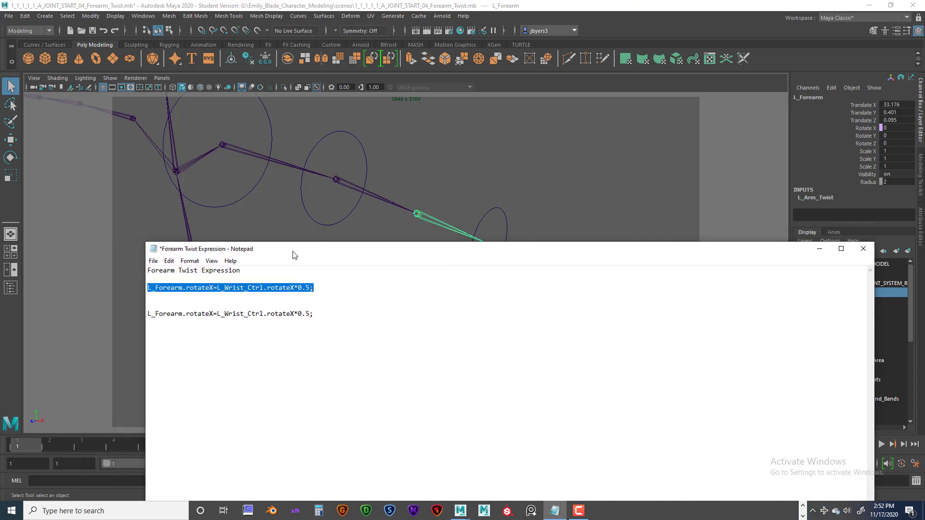
left_click(148, 288)
left_click_drag(148, 288, 182, 288)
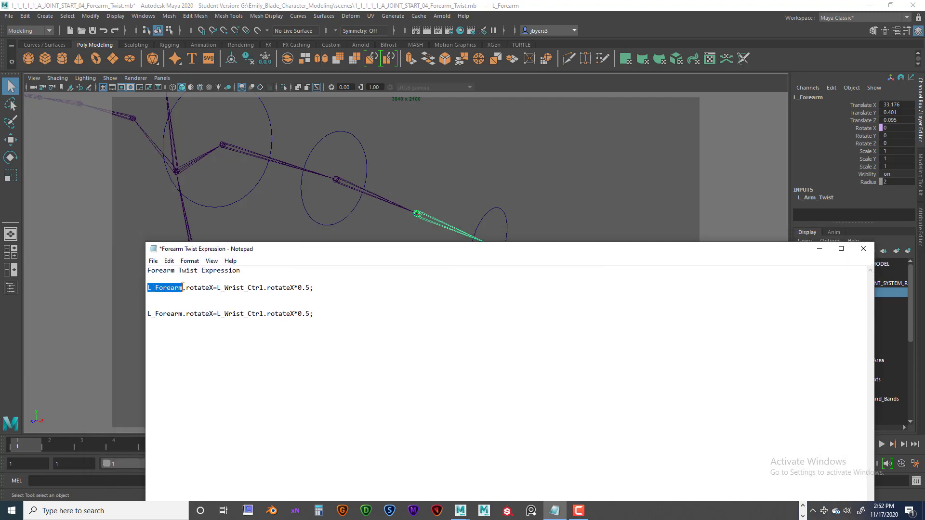
left_click_drag(332, 249, 324, 306)
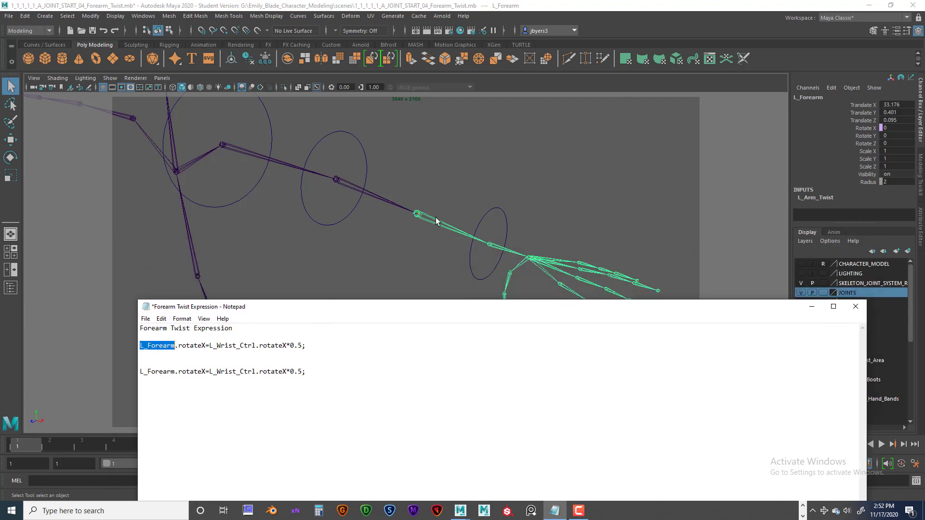
left_click(340, 346)
left_click_drag(299, 310, 303, 331)
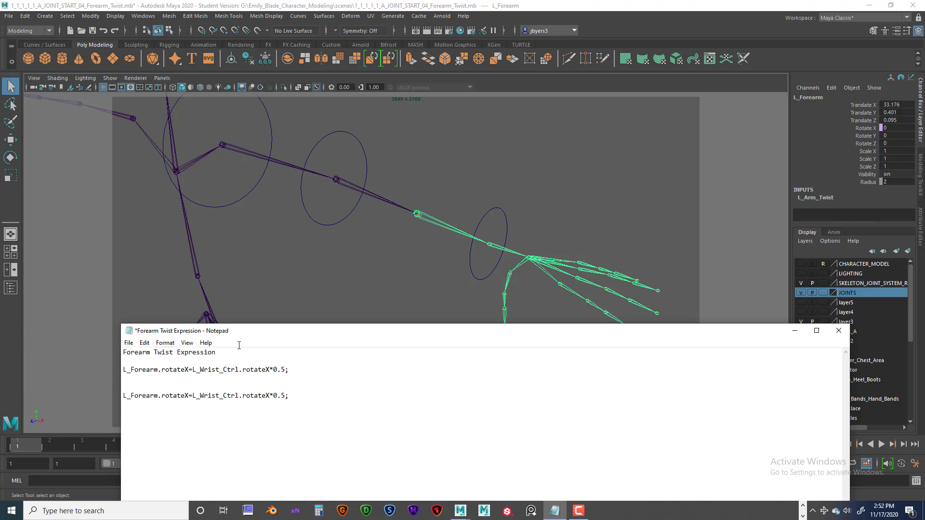
Review the parts of the first expression line: L_Forearm, L_Wrist_Ctrl, the rotateX multiplier and the closing semicolon.
left_click_drag(248, 324, 372, 201)
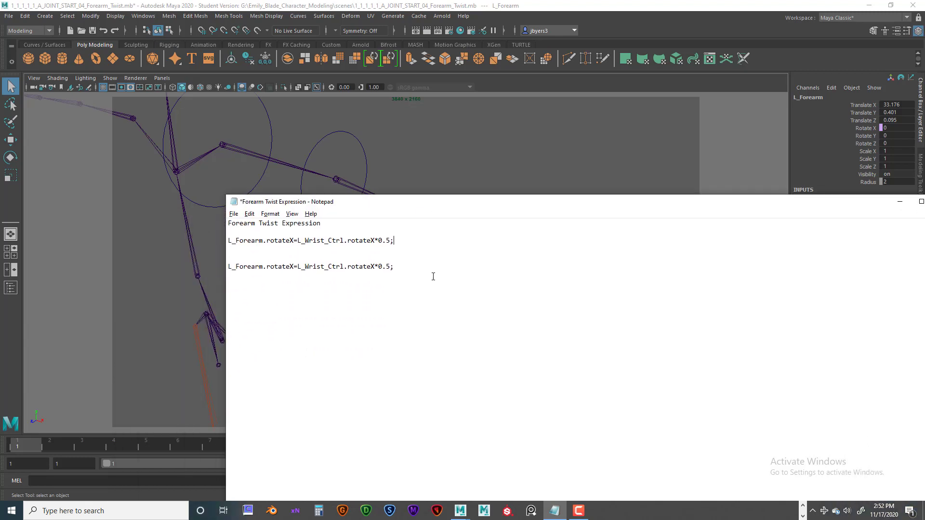
key("alt")
key("alt")
left_click_drag(347, 204, 371, 195)
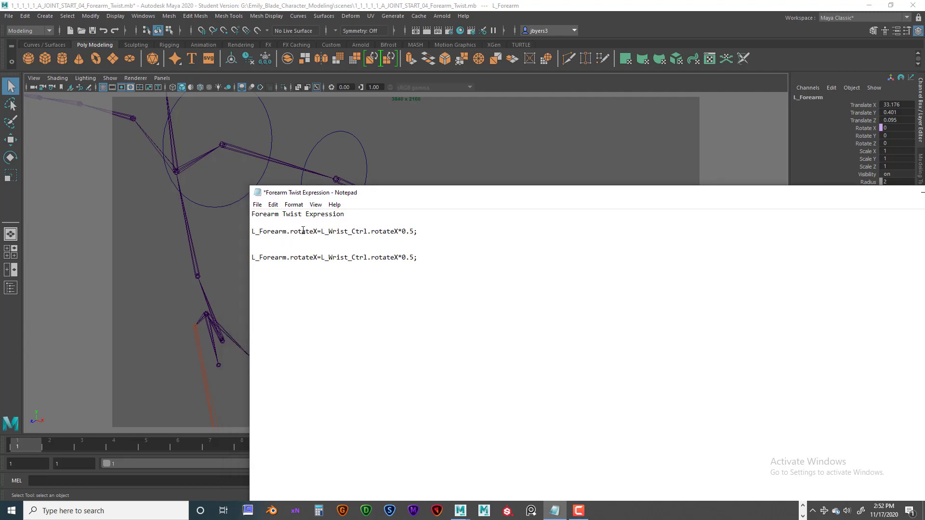
left_click_drag(252, 232, 286, 231)
left_click_drag(321, 231, 368, 234)
left_click(379, 241)
left_click_drag(414, 232, 417, 232)
left_click(429, 239)
Save the Notepad file as Forearm Twist Expression on the Desktop, overwriting the existing file, and minimize its window.
left_click_drag(861, 206, 707, 210)
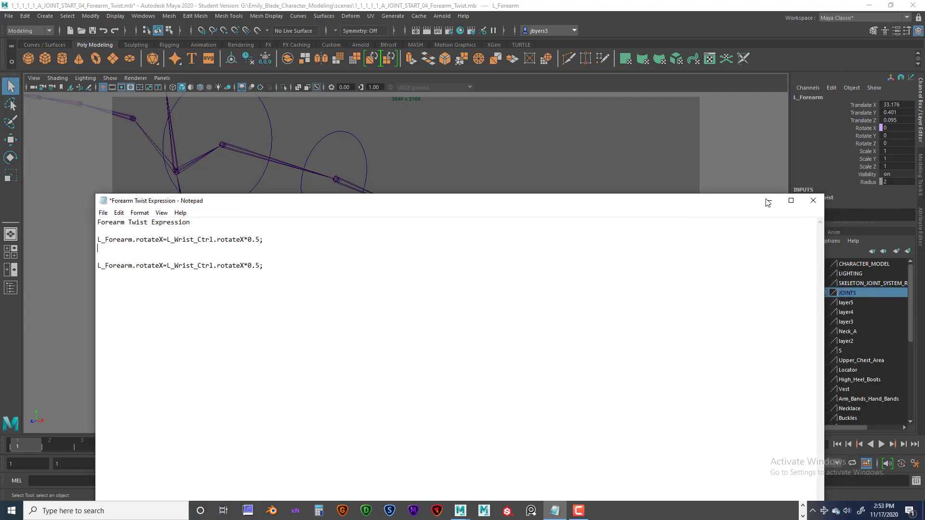
left_click(812, 201)
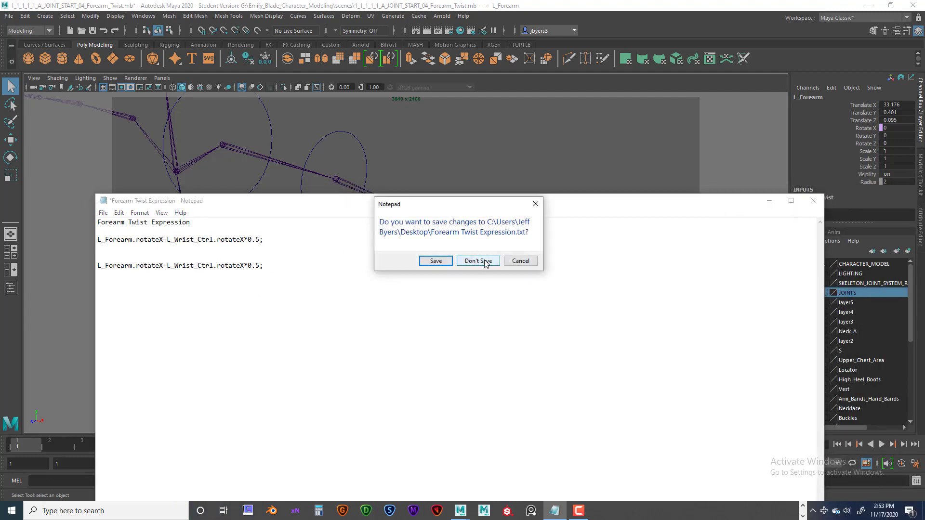
left_click(521, 261)
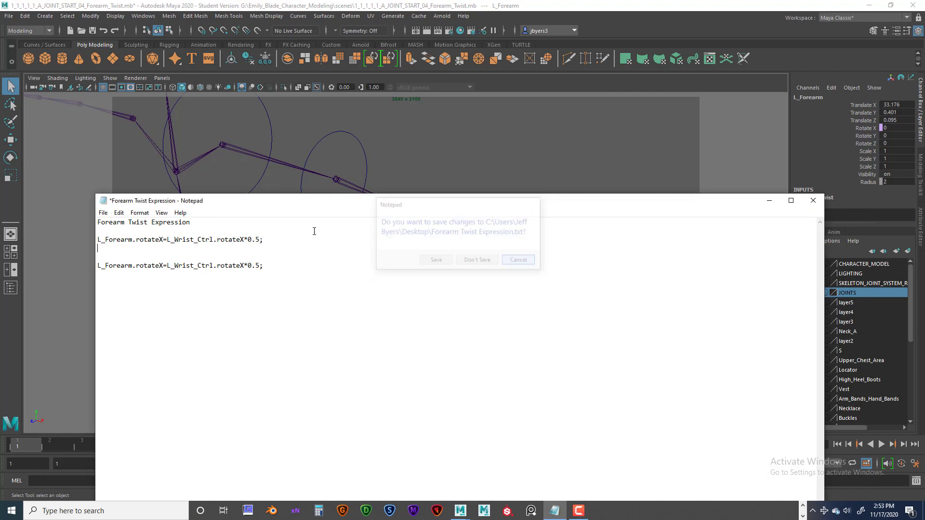
left_click(103, 213)
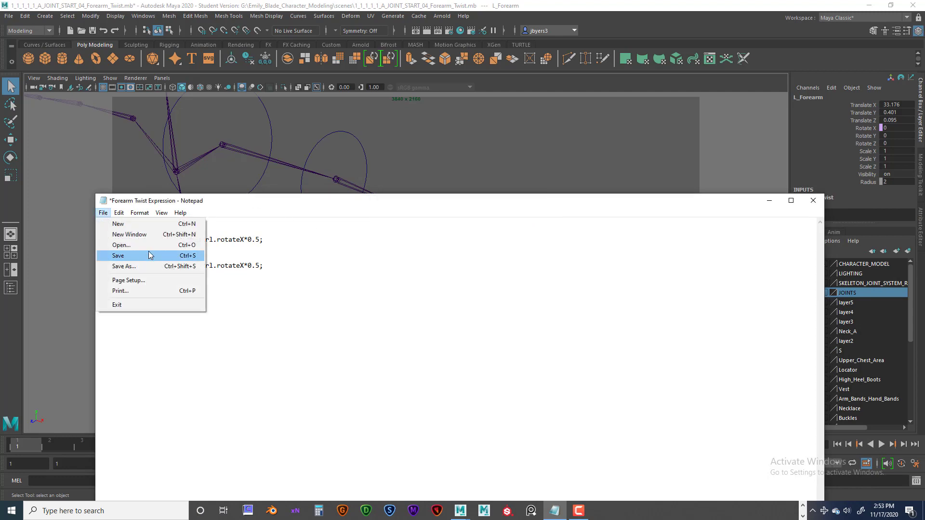
left_click(125, 266)
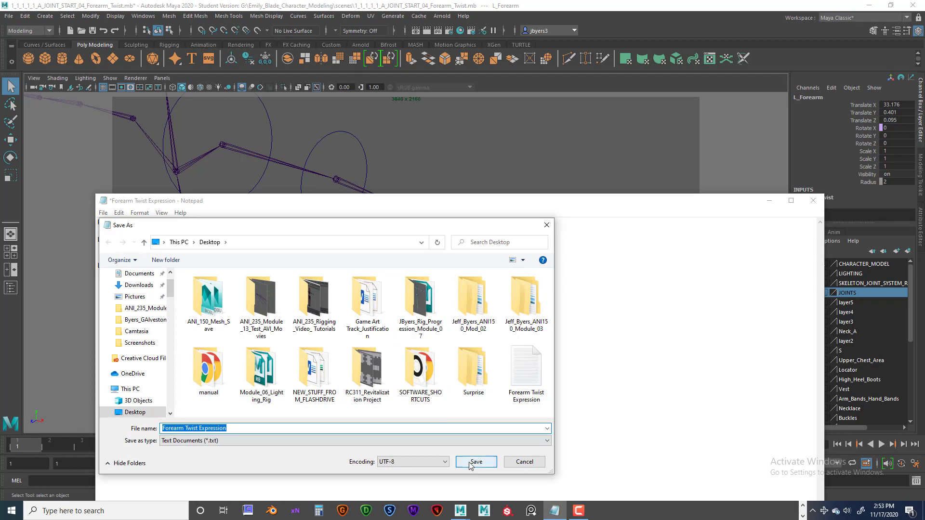
left_click(475, 462)
left_click(486, 255)
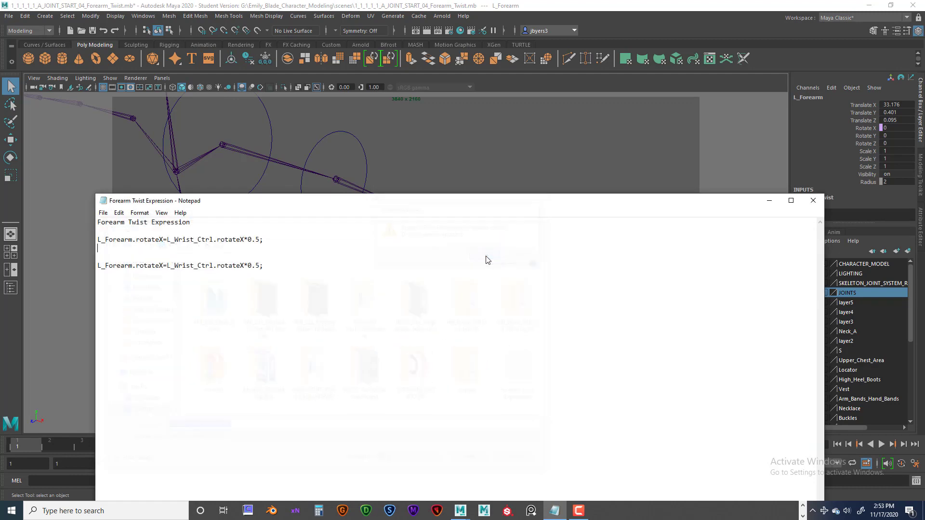
left_click(769, 201)
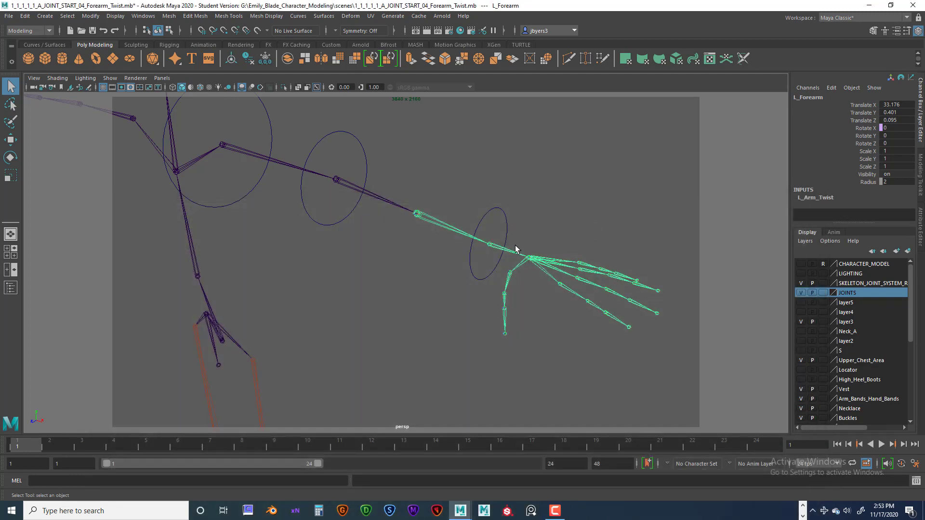
Test the forearm twist by rotating the left wrist control about its X axis, and undo the rotations.
left_click(490, 214)
scroll(493, 213, "up", 4)
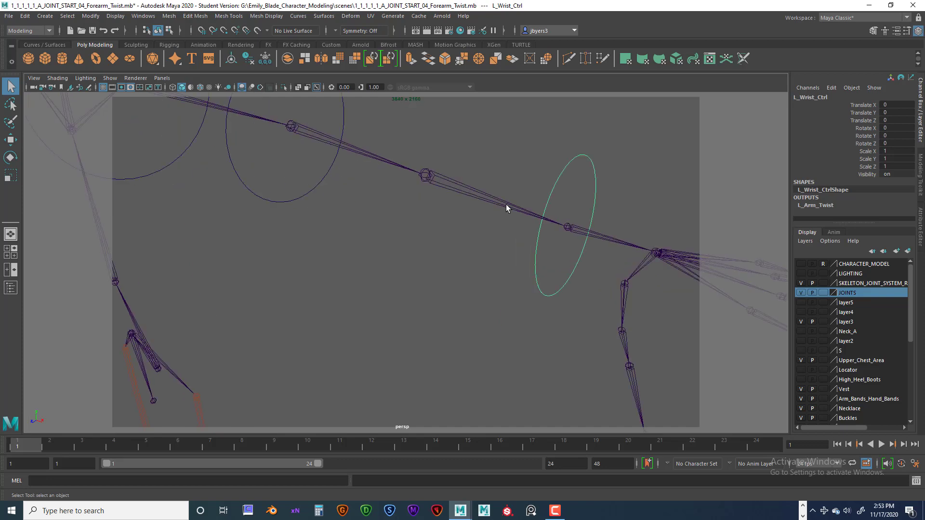
middle_click_drag(506, 204, 417, 238, "alt")
key("super")
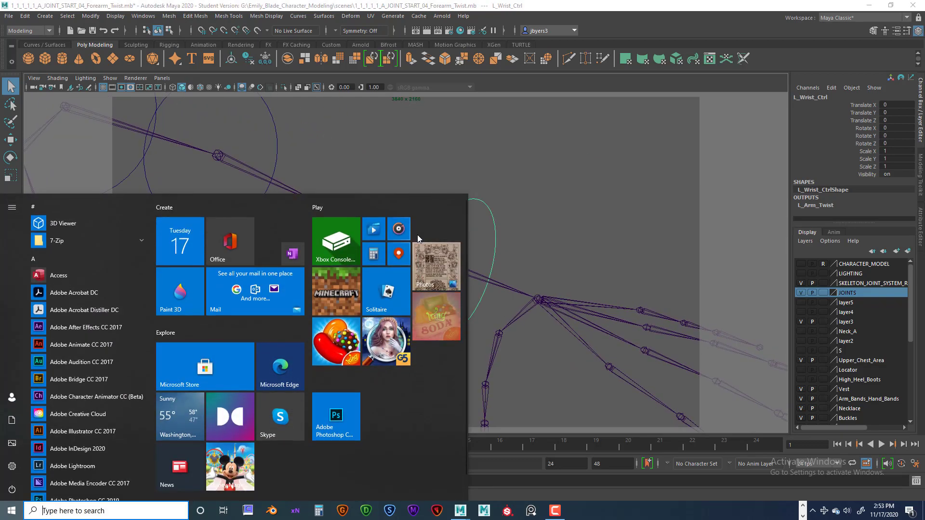
key("super")
key("e")
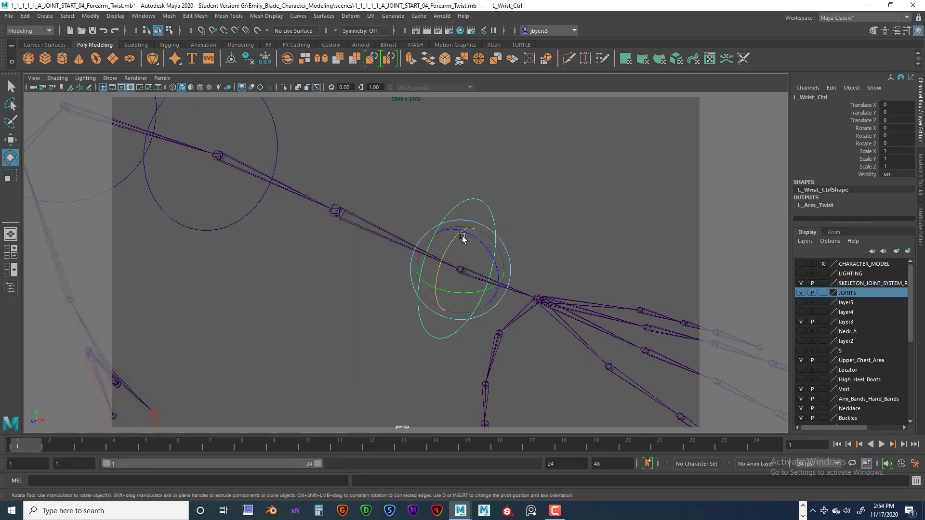
left_click_drag(461, 236, 475, 255)
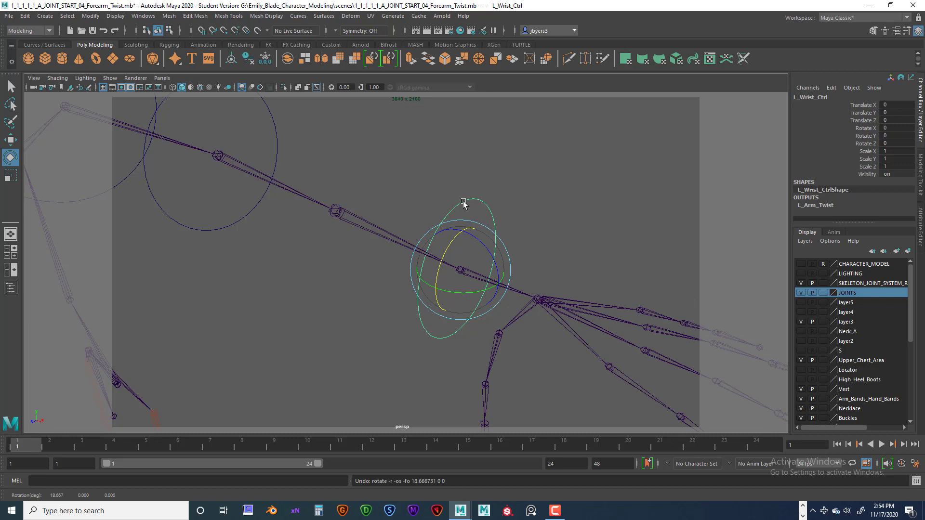
left_click_drag(467, 234, 449, 318)
key("ctrl+z")
key("ctrl+z")
Rotate the left wrist control about 17.8 degrees in X, undo it, and deselect the control.
left_click(465, 201)
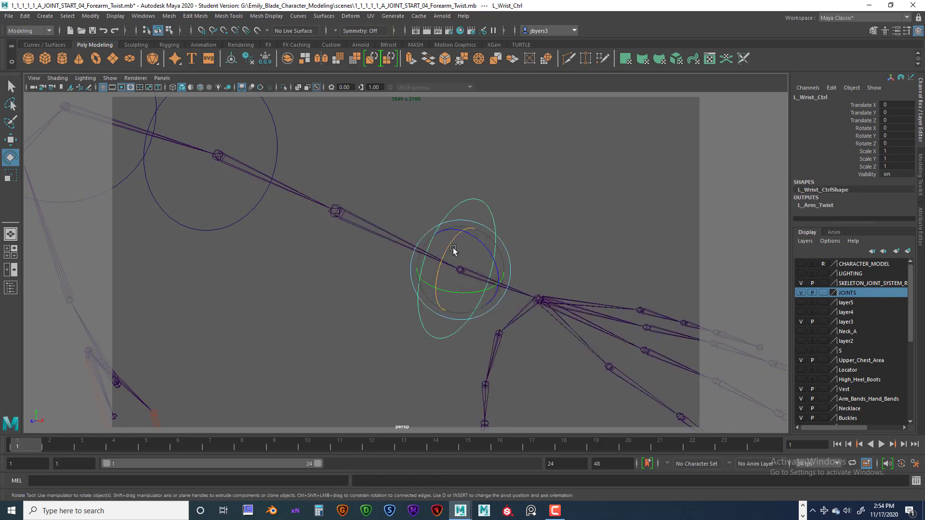
left_click_drag(452, 248, 444, 255)
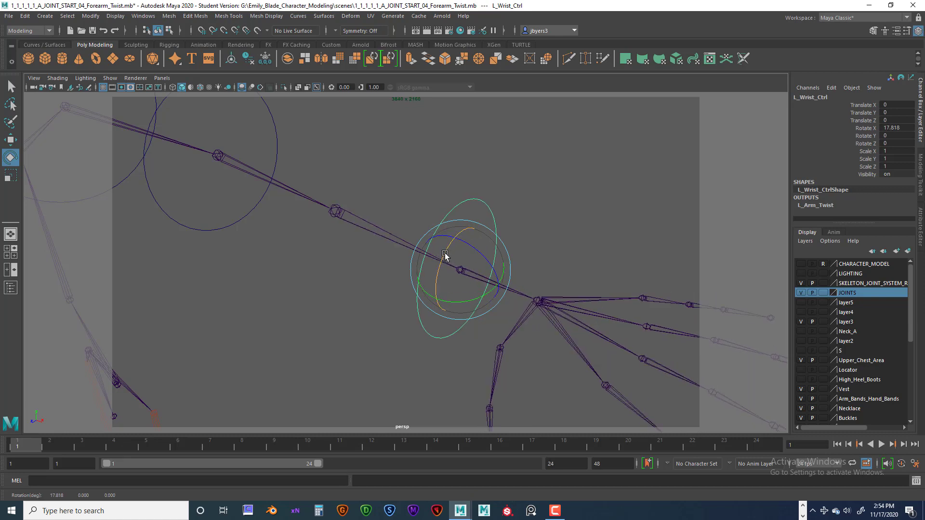
key("ctrl+z")
left_click(515, 217)
scroll(508, 230, "down", 3)
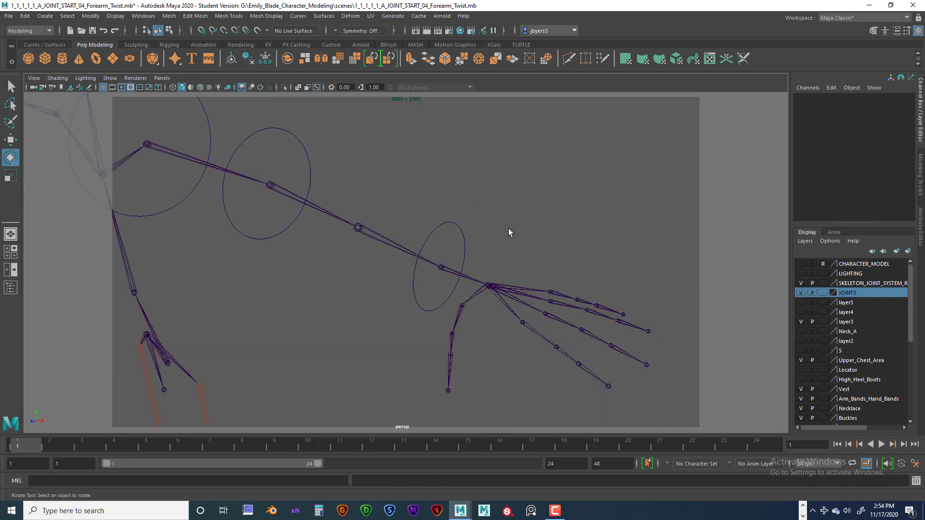
left_click_drag(498, 235, 472, 232, "alt")
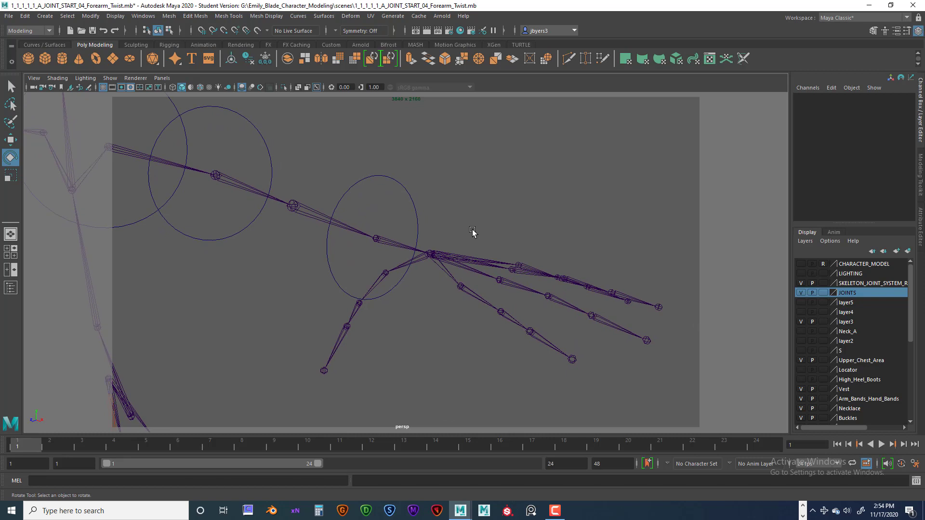